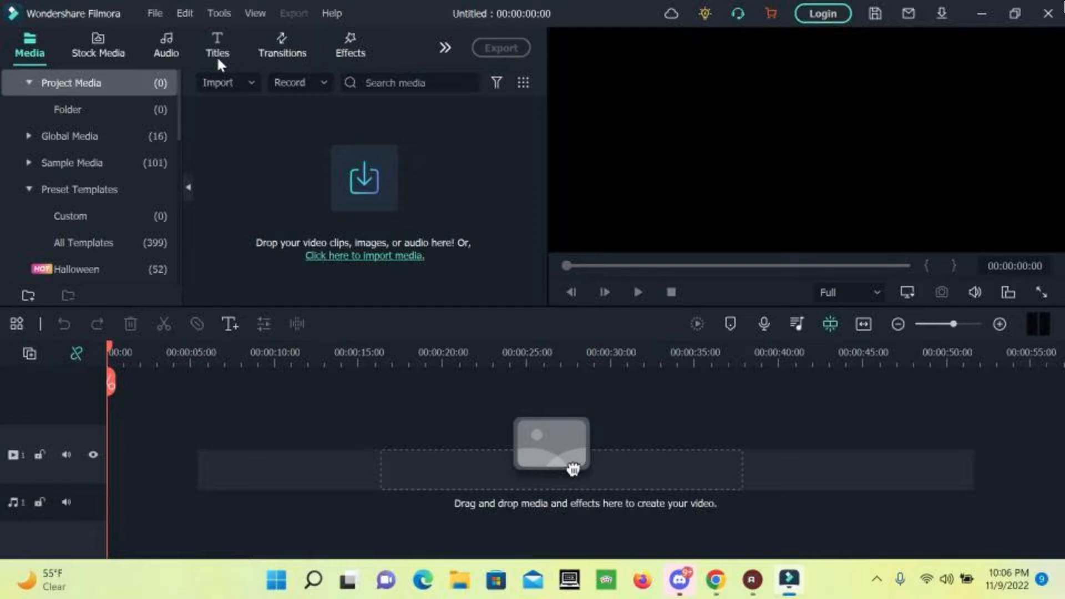
In Editing preferences, set photo duration to 1 second and photo placement to Pan & Zoom.
{"action": "left_click", "coordinate": [148, 12]}
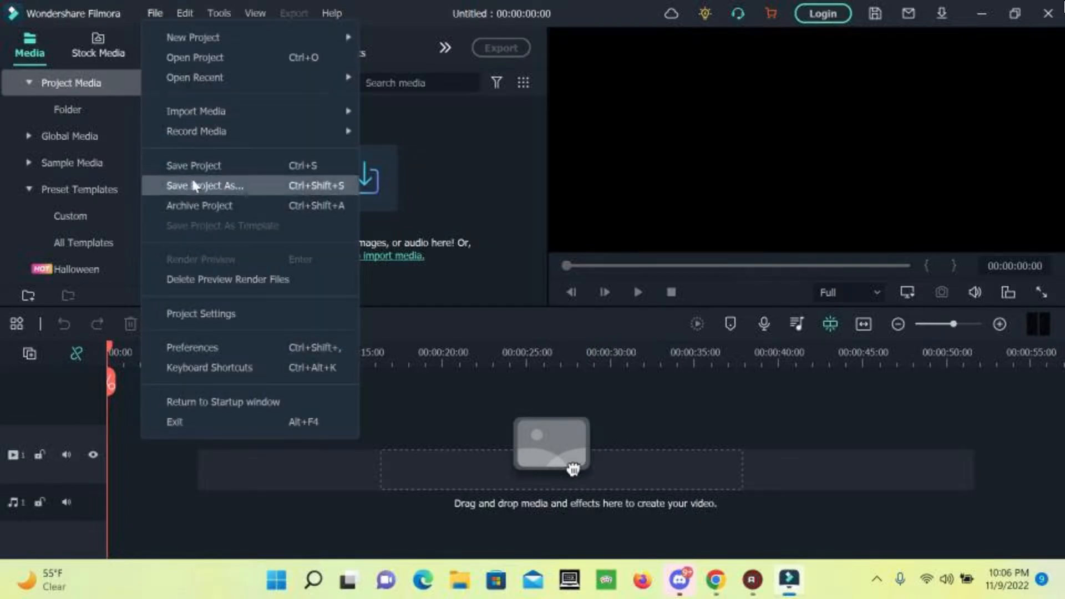
{"action": "left_click", "coordinate": [214, 346]}
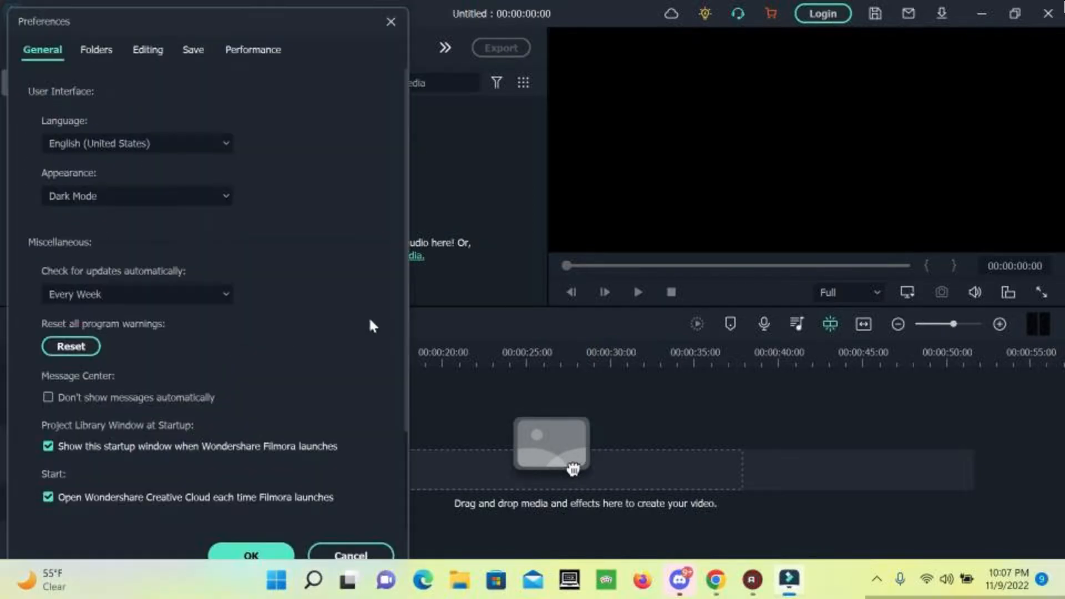
{"action": "left_click", "coordinate": [142, 49]}
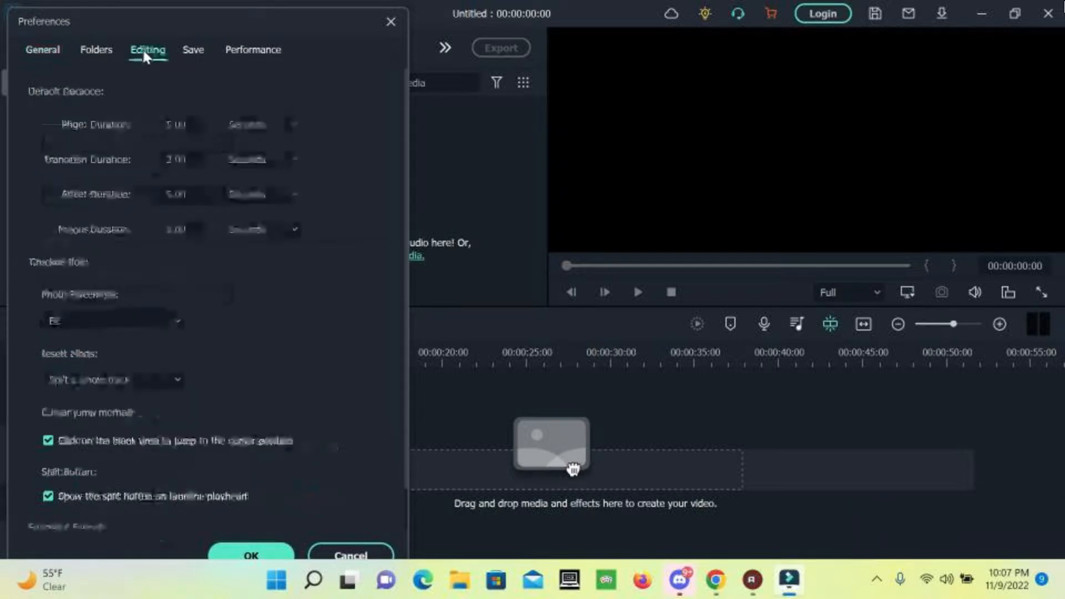
{"action": "left_click", "coordinate": [180, 124]}
{"action": "type", "text": "1"}
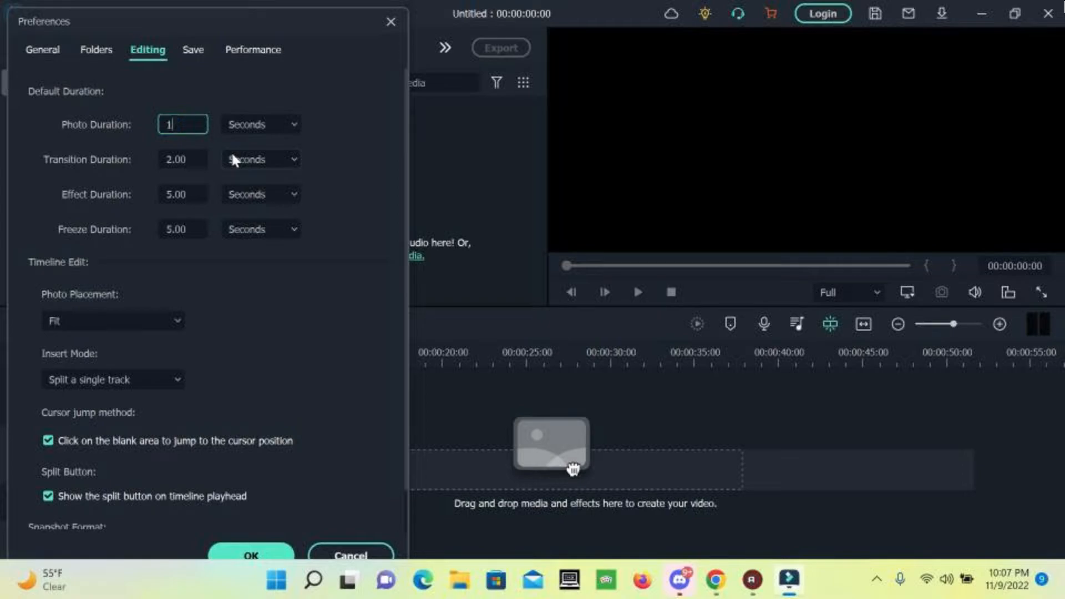
{"action": "left_click", "coordinate": [130, 320]}
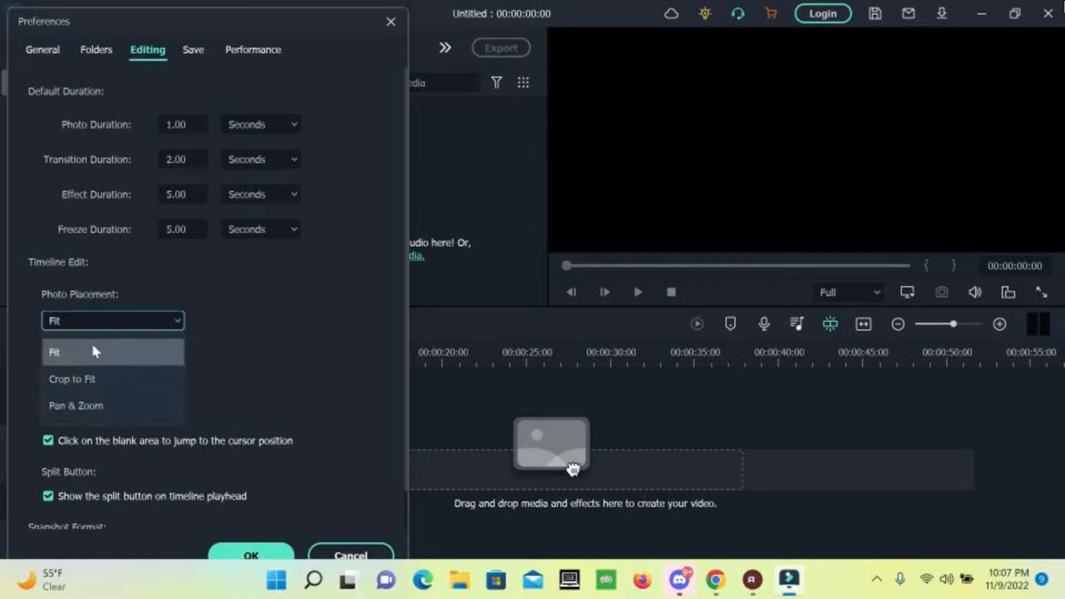
{"action": "left_click", "coordinate": [76, 406]}
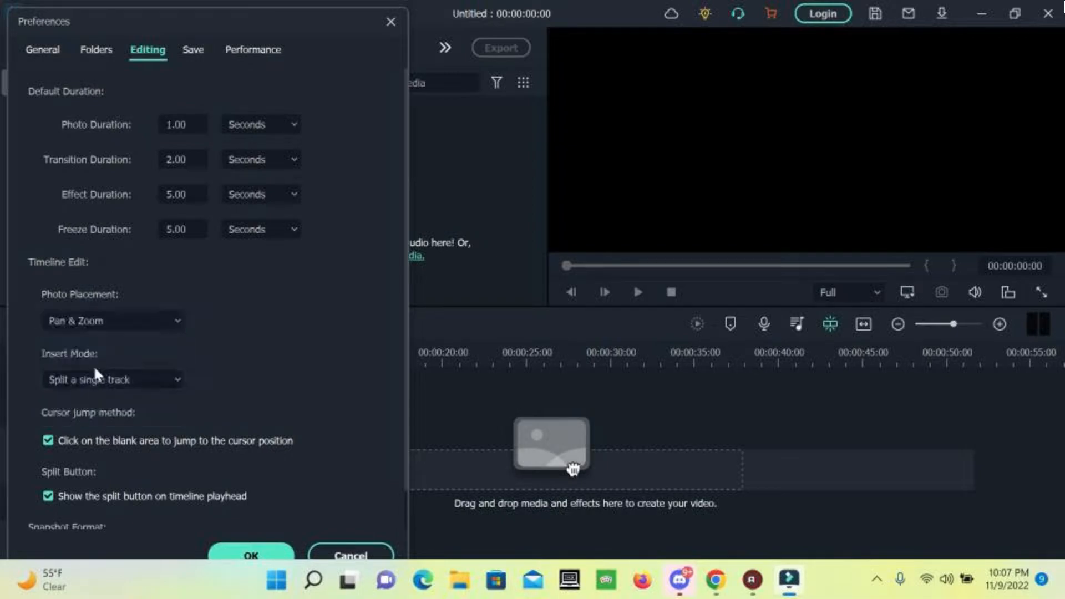
{"action": "scroll", "coordinate": [284, 473], "scroll_direction": "down", "scroll_amount": 1}
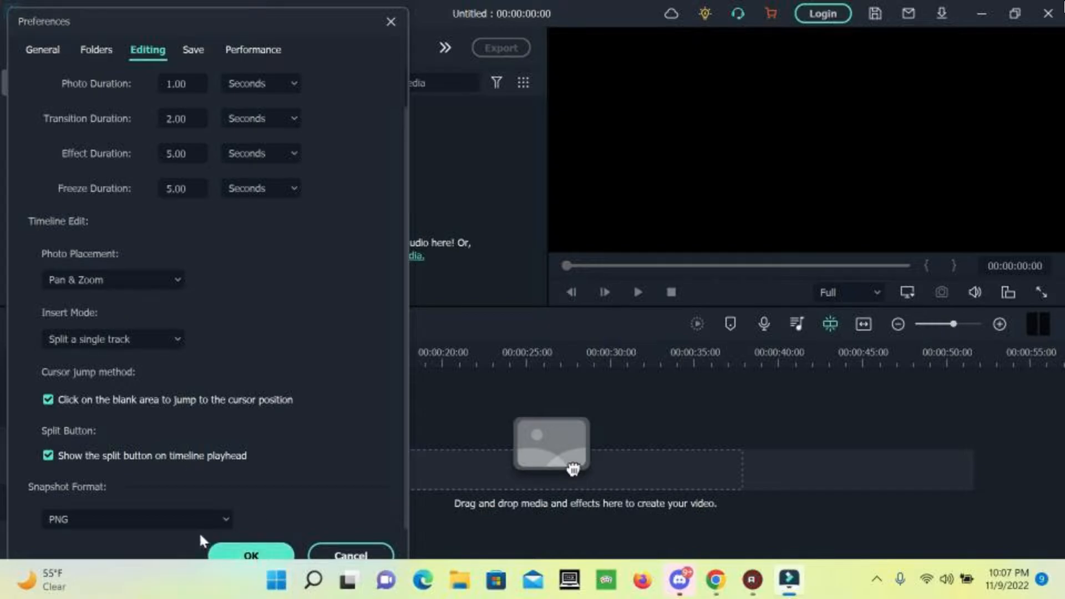
{"action": "left_click", "coordinate": [279, 553]}
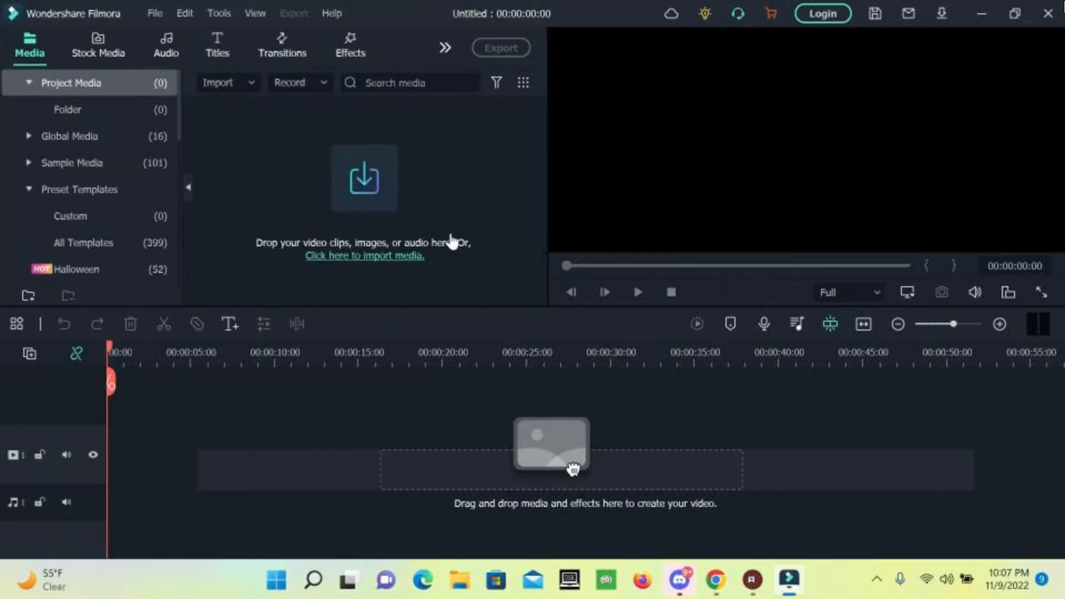
Import the cow farm and princess pretzel.jpg images from Downloads.
{"action": "left_click", "coordinate": [358, 179]}
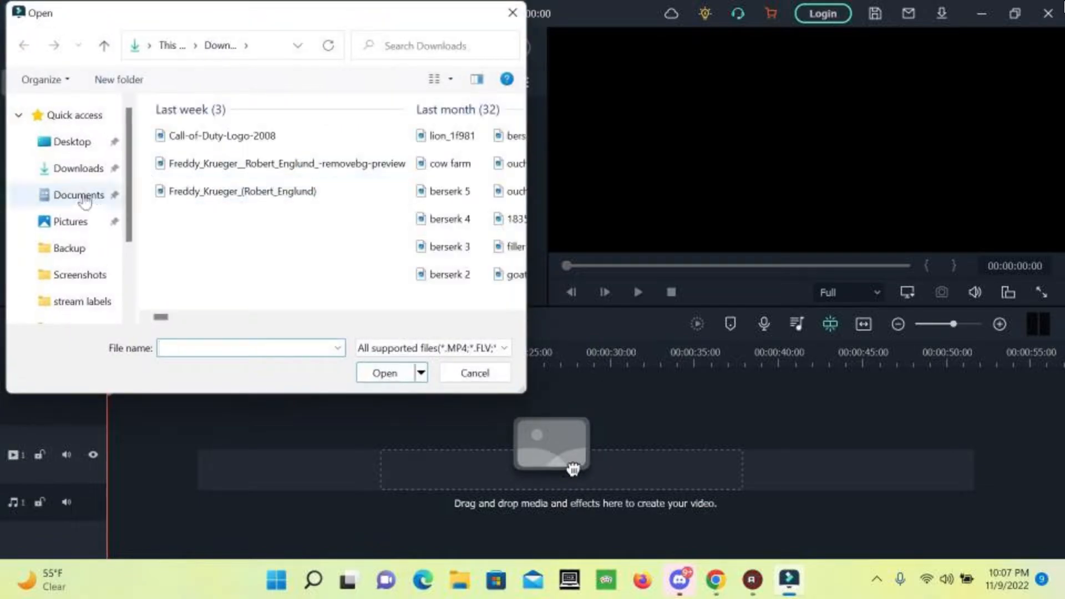
{"action": "left_click", "coordinate": [74, 170]}
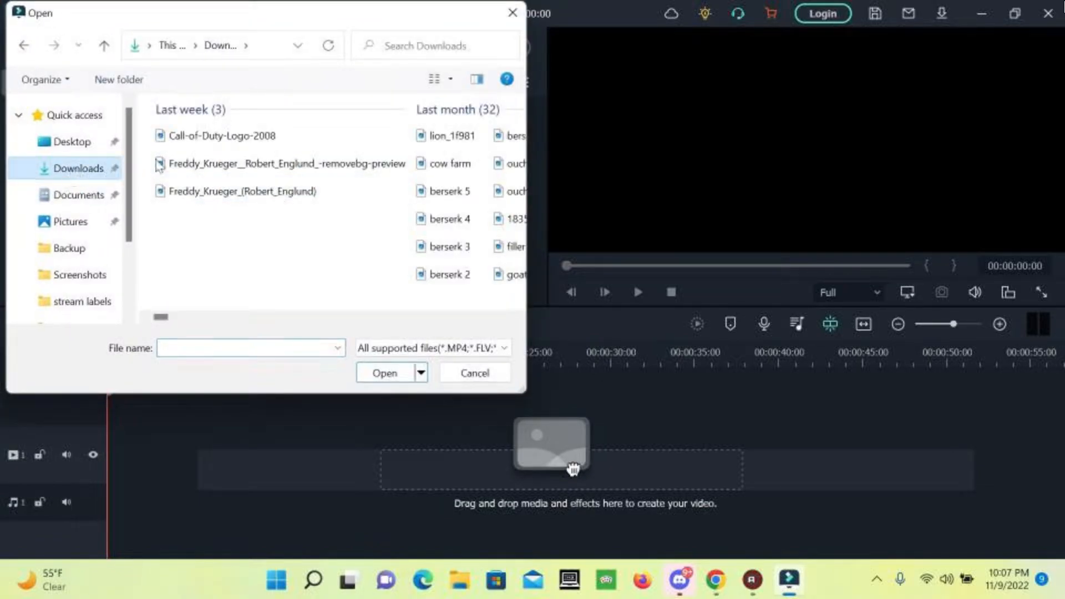
{"action": "double_click", "coordinate": [460, 167]}
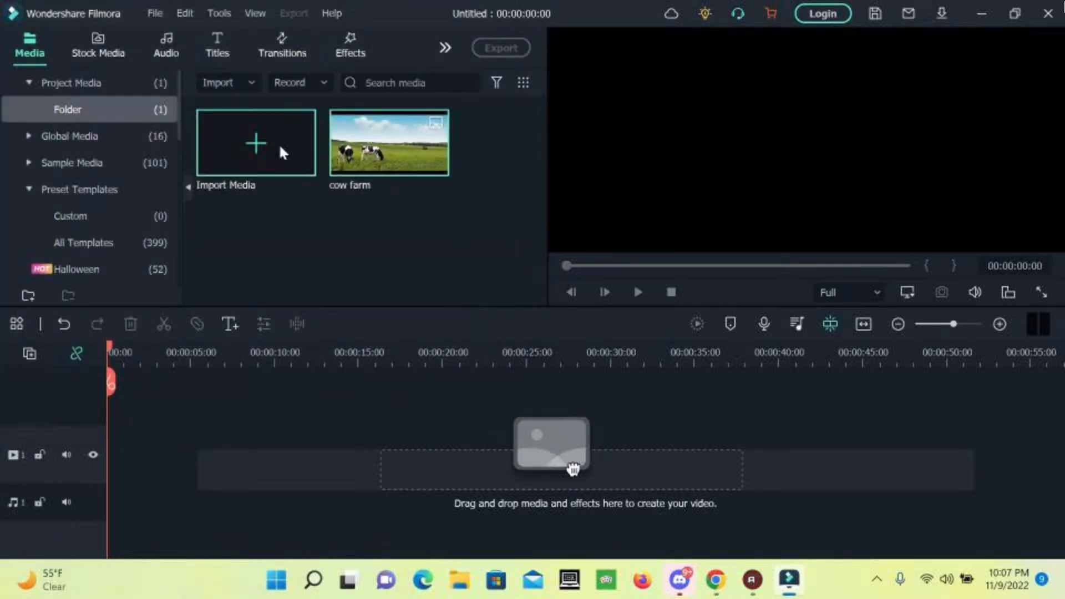
{"action": "left_click", "coordinate": [217, 139]}
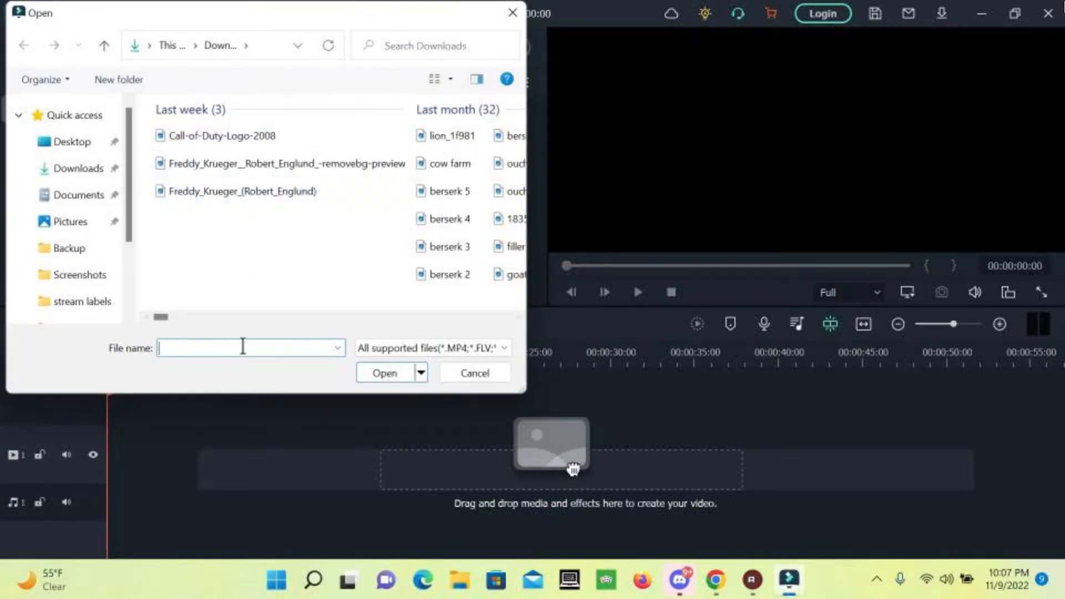
{"action": "type", "text": "prin"}
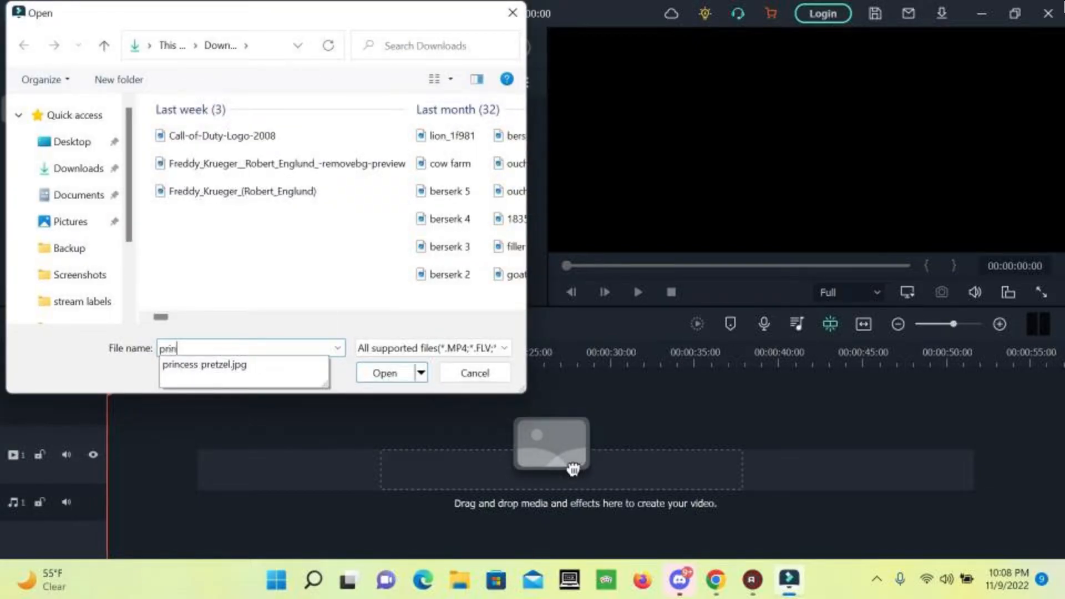
{"action": "left_click", "coordinate": [230, 364]}
{"action": "left_click", "coordinate": [382, 380]}
Import the berserk images together with Freddy_Krueger in one batch.
{"action": "left_click", "coordinate": [242, 150]}
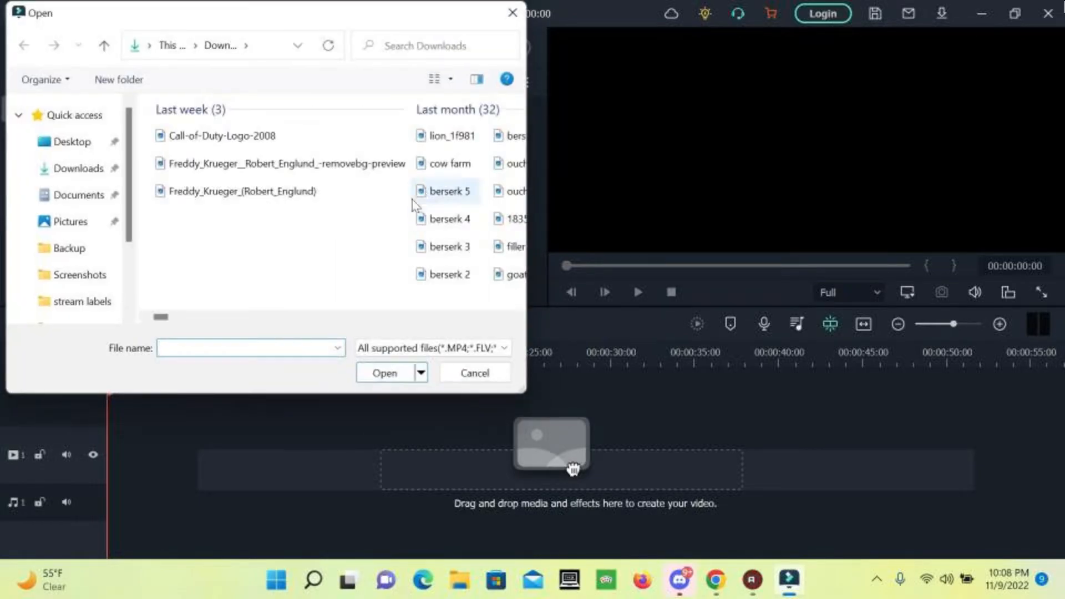
{"action": "left_click", "coordinate": [421, 199]}
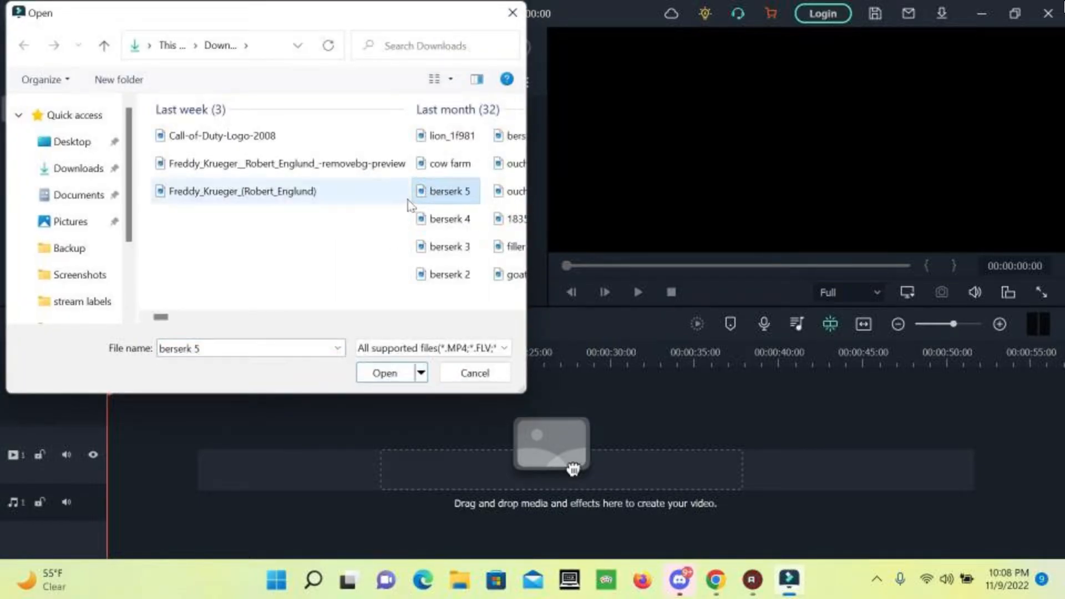
{"action": "left_click_drag", "start_coordinate": [410, 194], "coordinate": [444, 280]}
{"action": "left_click", "coordinate": [388, 373]}
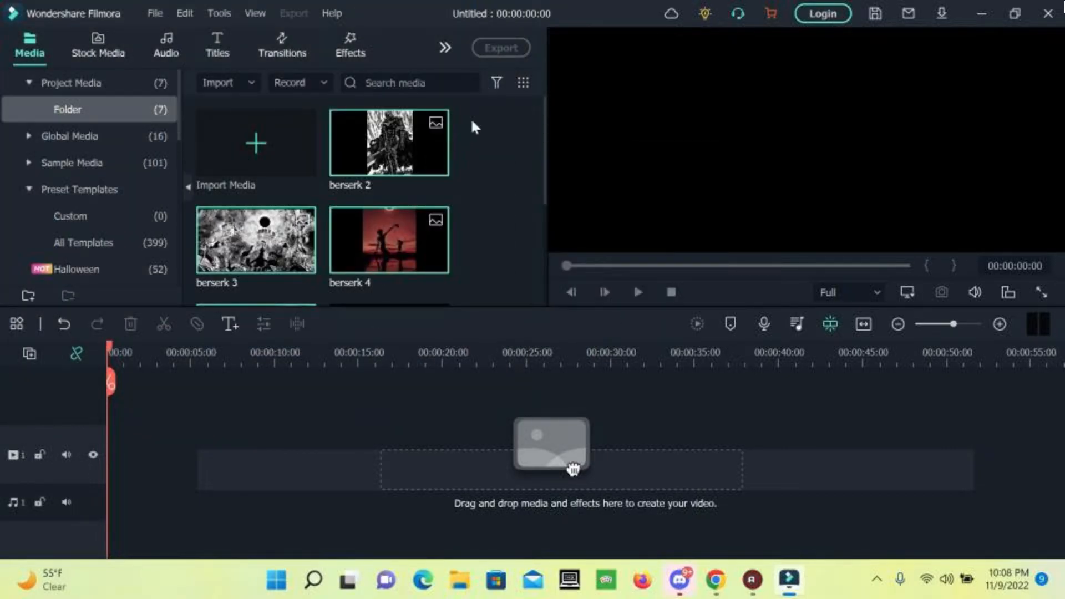
Place berserk 2, 3, 4 and 5 in order on the video track.
{"action": "scroll", "coordinate": [391, 170], "scroll_direction": "down", "scroll_amount": 3}
{"action": "scroll", "coordinate": [392, 169], "scroll_direction": "up", "scroll_amount": 3}
{"action": "scroll", "coordinate": [391, 169], "scroll_direction": "down", "scroll_amount": 3}
{"action": "scroll", "coordinate": [393, 172], "scroll_direction": "up", "scroll_amount": 1}
{"action": "scroll", "coordinate": [496, 205], "scroll_direction": "up", "scroll_amount": 1}
{"action": "left_click_drag", "start_coordinate": [395, 163], "coordinate": [94, 456]}
{"action": "left_click_drag", "start_coordinate": [241, 262], "coordinate": [128, 458]}
{"action": "left_click_drag", "start_coordinate": [338, 246], "coordinate": [151, 466]}
{"action": "scroll", "coordinate": [308, 263], "scroll_direction": "down", "scroll_amount": 3}
{"action": "left_click_drag", "start_coordinate": [281, 219], "coordinate": [163, 452]}
Play and pause the slideshow preview, then zoom the timeline in on the clips.
{"action": "key", "text": "space"}
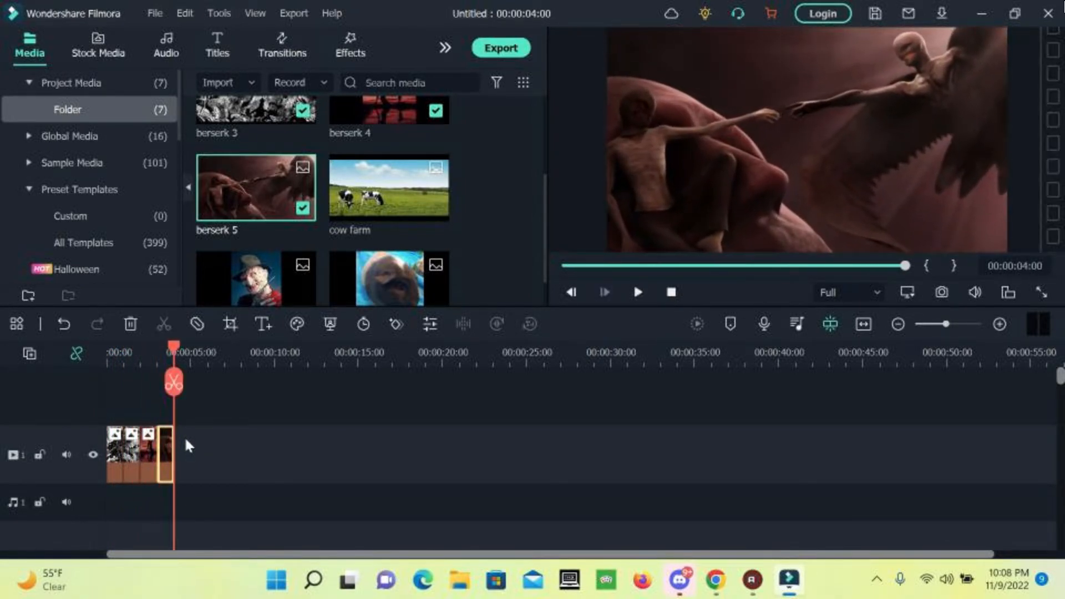
{"action": "key", "text": "space"}
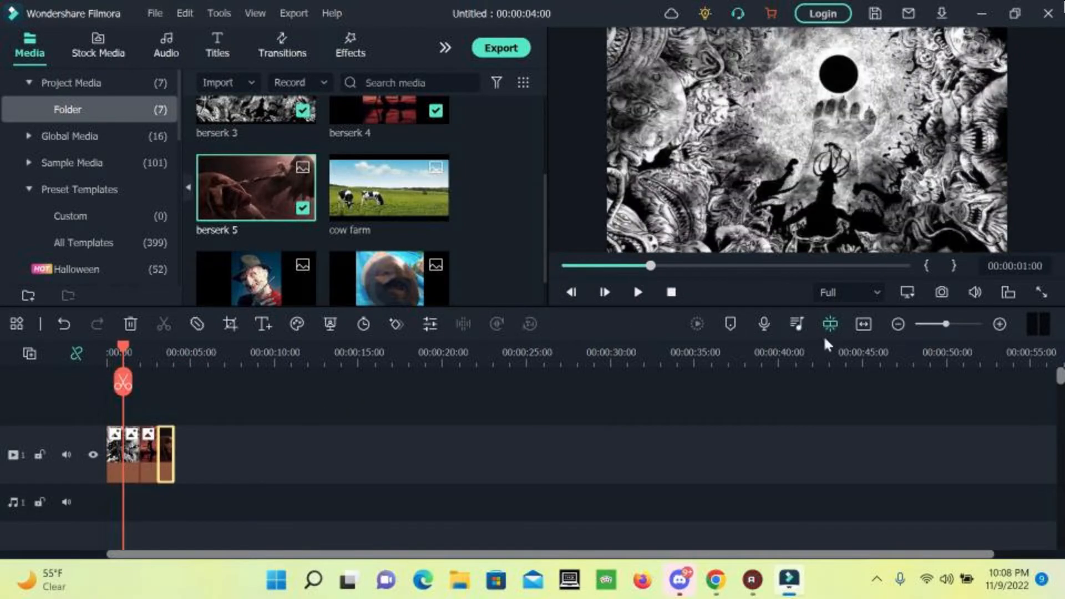
{"action": "left_click", "coordinate": [999, 324]}
{"action": "left_click", "coordinate": [999, 324]}
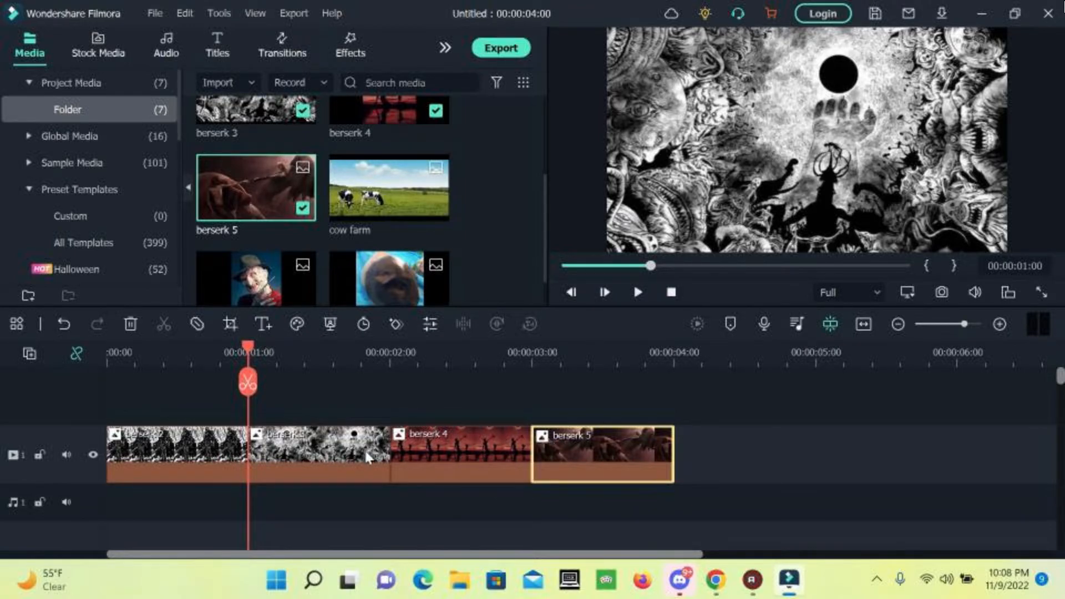
Start a new 16:9 widescreen project, discarding the current one without saving.
{"action": "left_click", "coordinate": [156, 13]}
{"action": "mouse_move", "coordinate": [238, 35]}
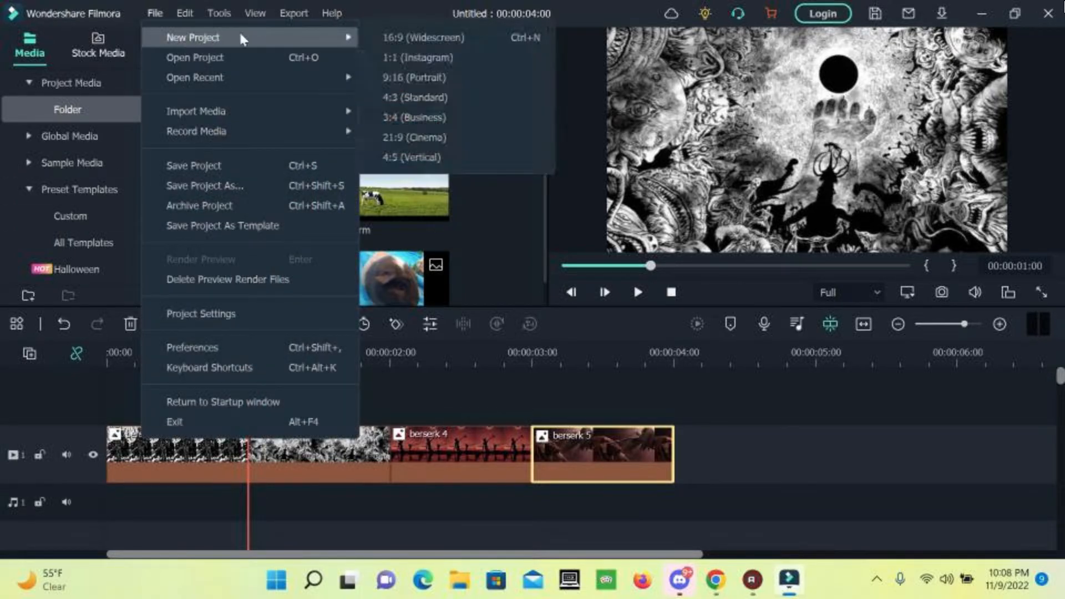
{"action": "left_click", "coordinate": [378, 37]}
{"action": "left_click", "coordinate": [633, 289]}
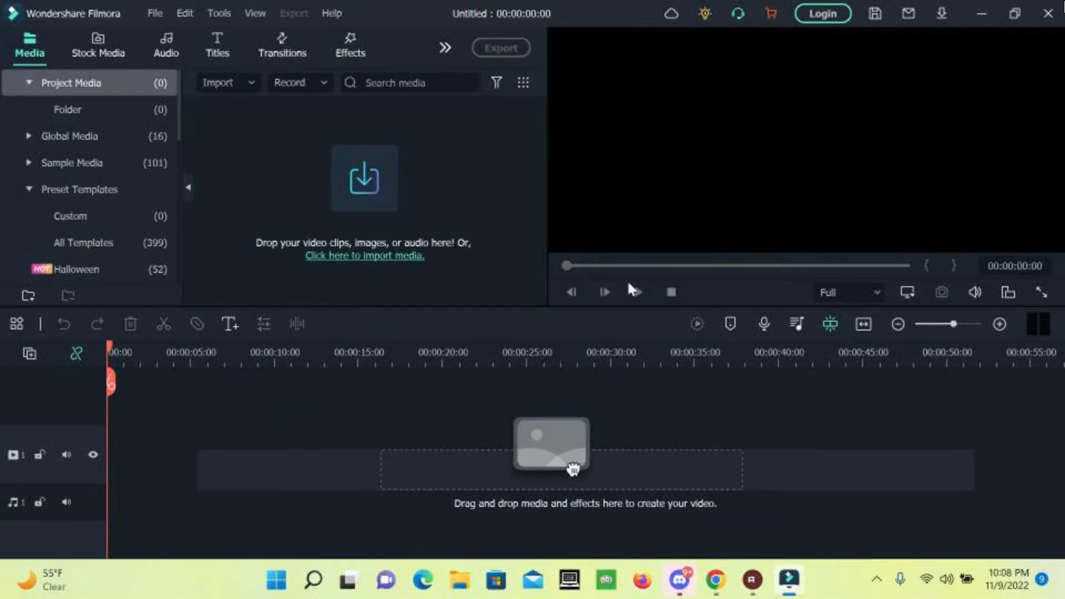
Change the project frame rate to 60 fps in Project Settings.
{"action": "left_click", "coordinate": [151, 14]}
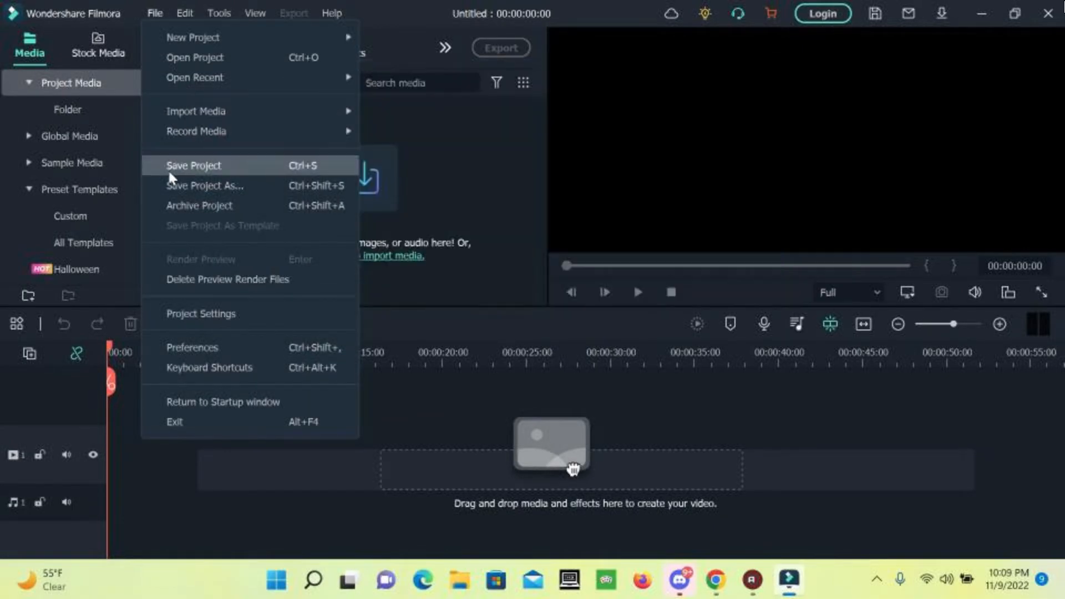
{"action": "left_click", "coordinate": [201, 314]}
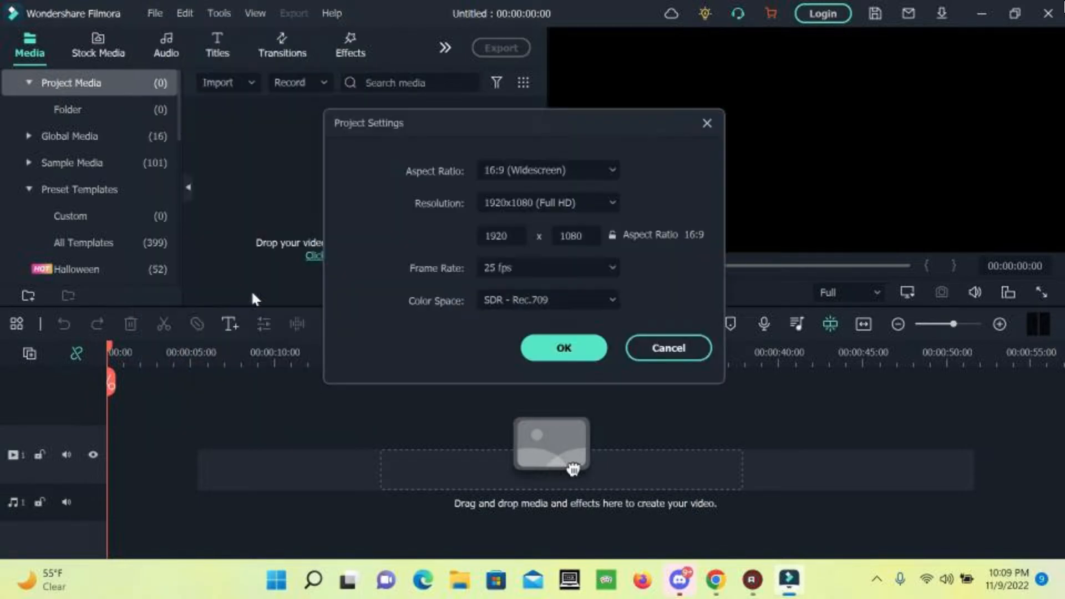
{"action": "left_click", "coordinate": [530, 268]}
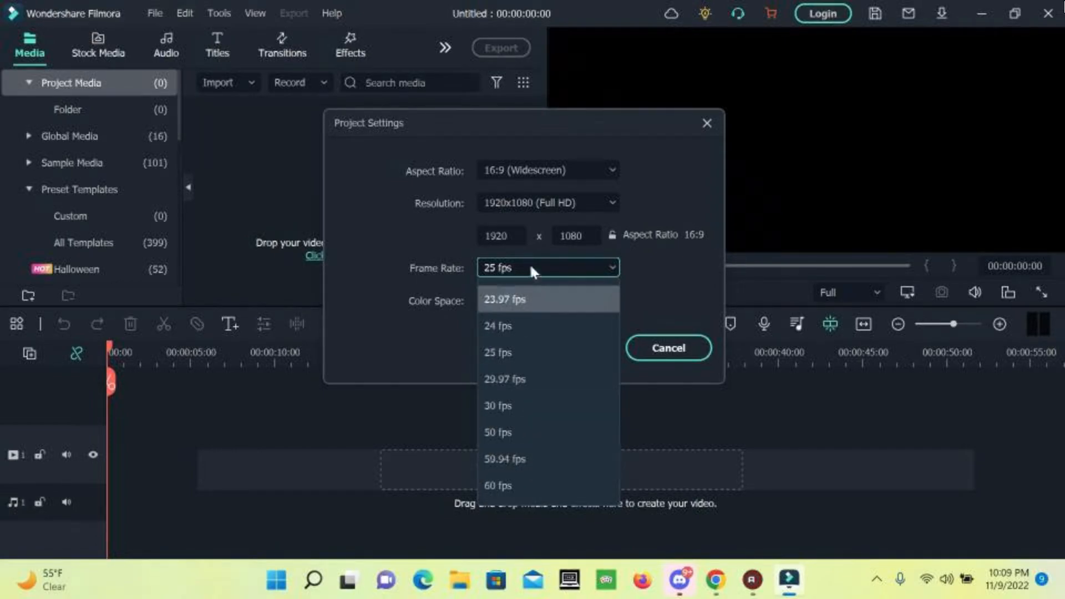
{"action": "left_click", "coordinate": [521, 488]}
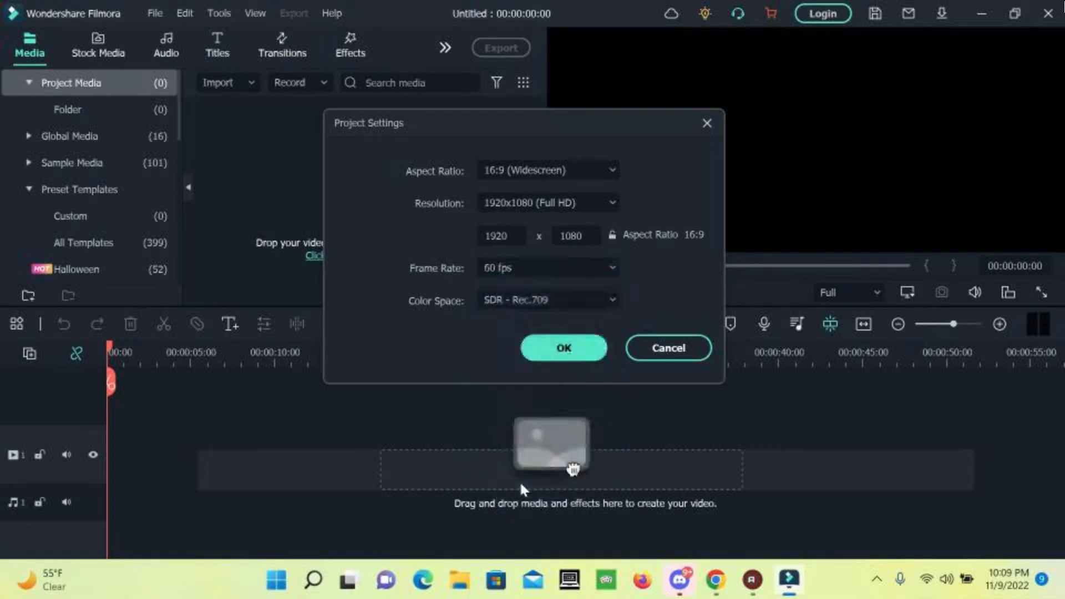
{"action": "left_click", "coordinate": [563, 348]}
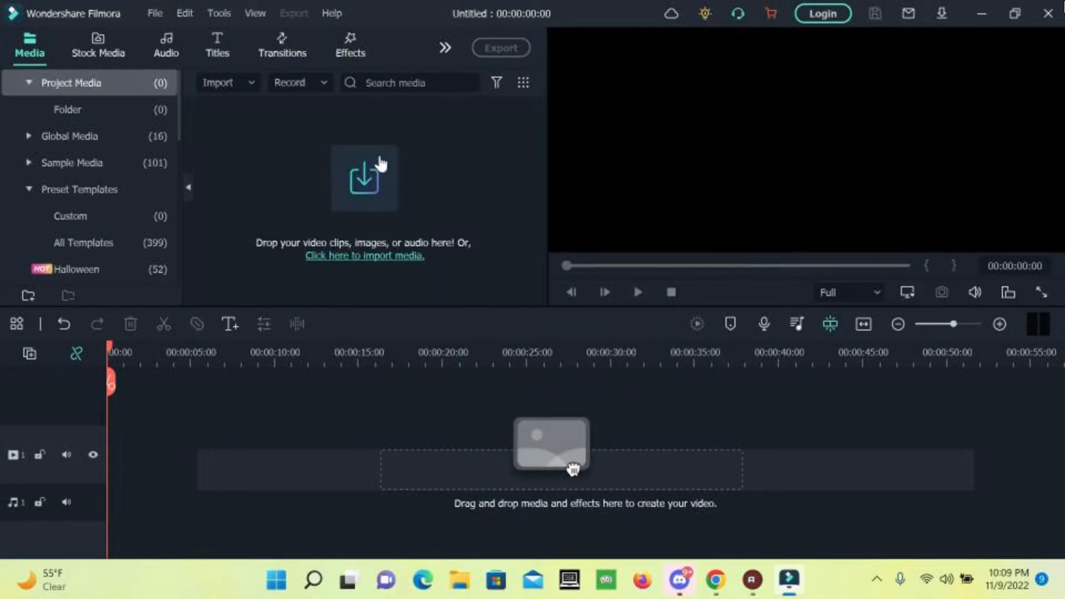
Import berserk 2 through 5 from the Downloads folder into the project media.
{"action": "left_click", "coordinate": [367, 164]}
{"action": "left_click", "coordinate": [103, 167]}
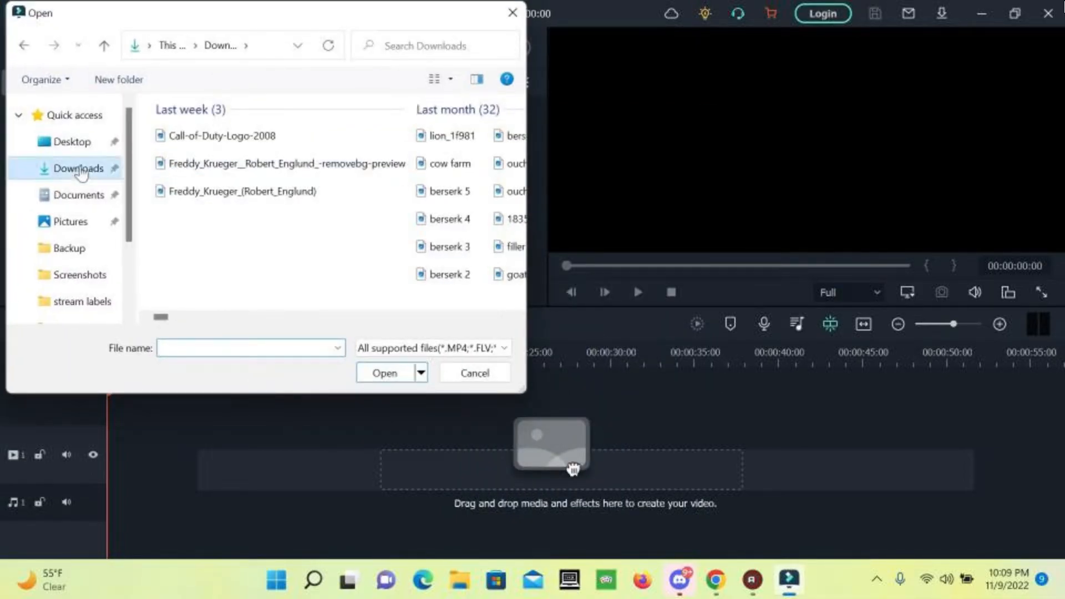
{"action": "left_click_drag", "start_coordinate": [409, 209], "coordinate": [335, 269]}
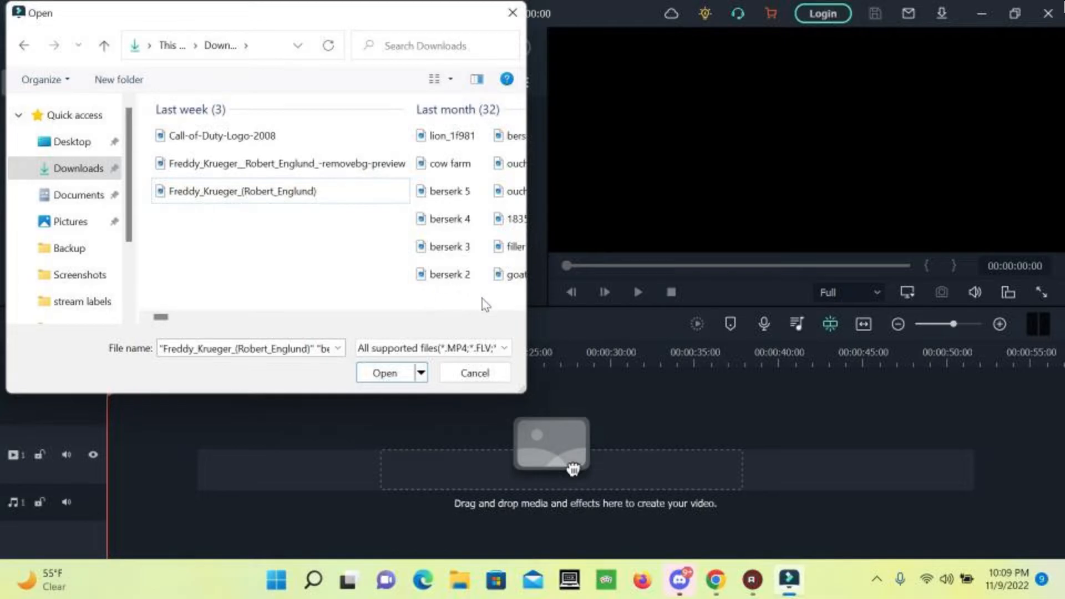
{"action": "left_click_drag", "start_coordinate": [477, 305], "coordinate": [414, 179]}
{"action": "left_click", "coordinate": [411, 374]}
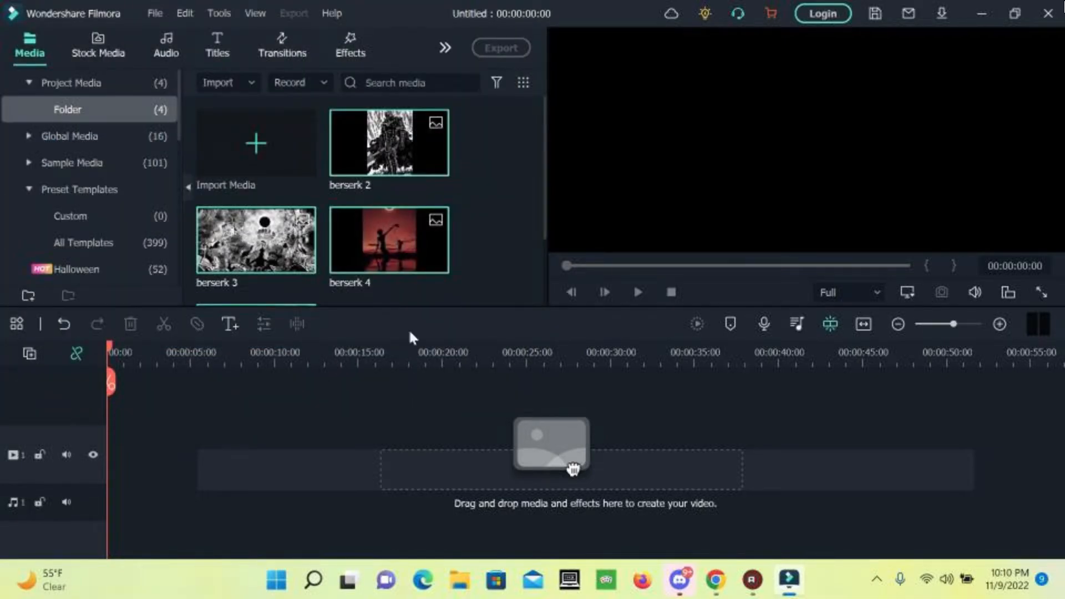
Turn on Auto Ripple, drop the four berserk images at the timeline start, and zoom in.
{"action": "left_click", "coordinate": [79, 350]}
{"action": "left_click", "coordinate": [74, 353]}
{"action": "left_click_drag", "start_coordinate": [573, 469], "coordinate": [88, 419]}
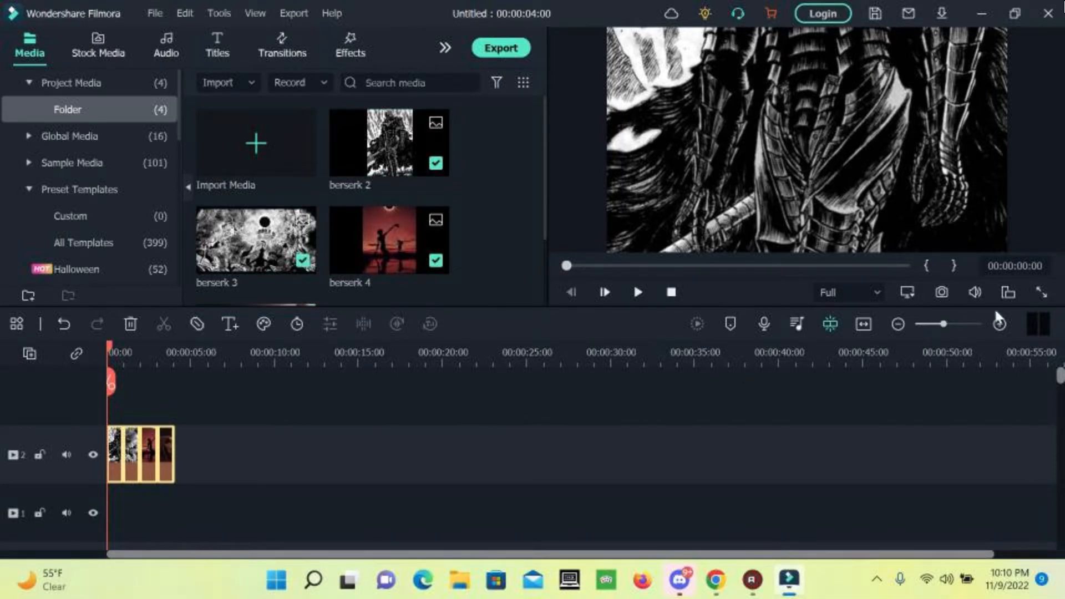
{"action": "left_click", "coordinate": [999, 325]}
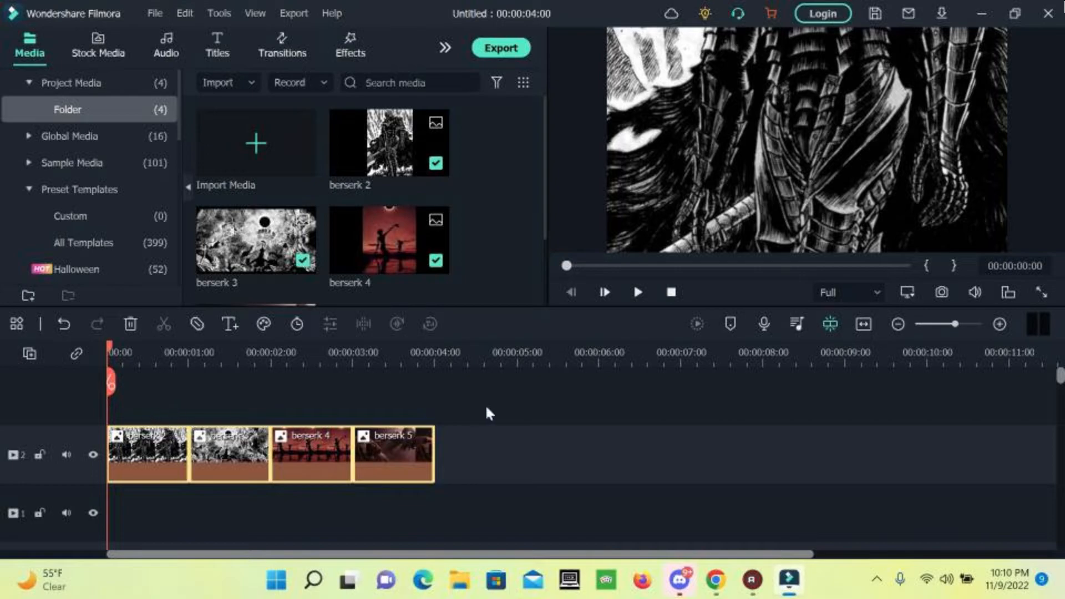
Select the four berserk clips and inspect their right-click options menus.
{"action": "left_click_drag", "start_coordinate": [499, 415], "coordinate": [99, 511]}
{"action": "right_click", "coordinate": [170, 447]}
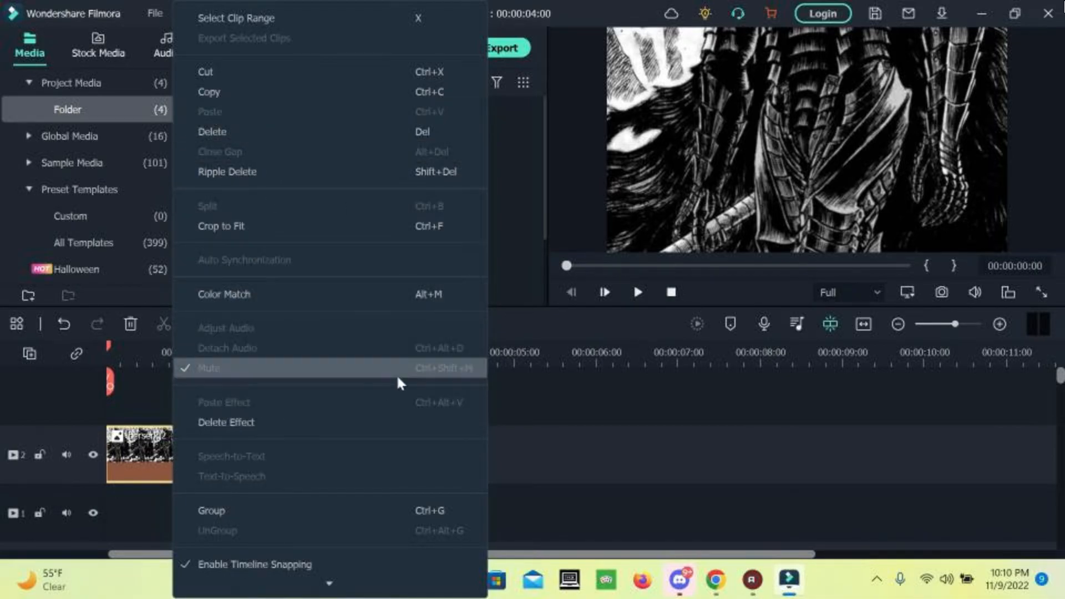
{"action": "left_click", "coordinate": [599, 437]}
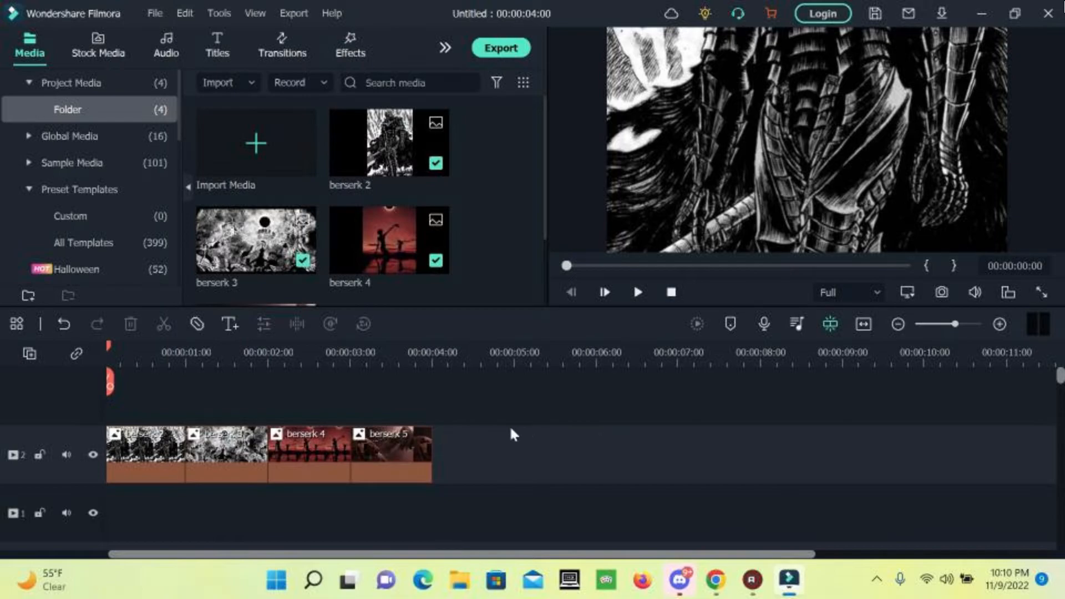
{"action": "left_click_drag", "start_coordinate": [460, 427], "coordinate": [61, 518]}
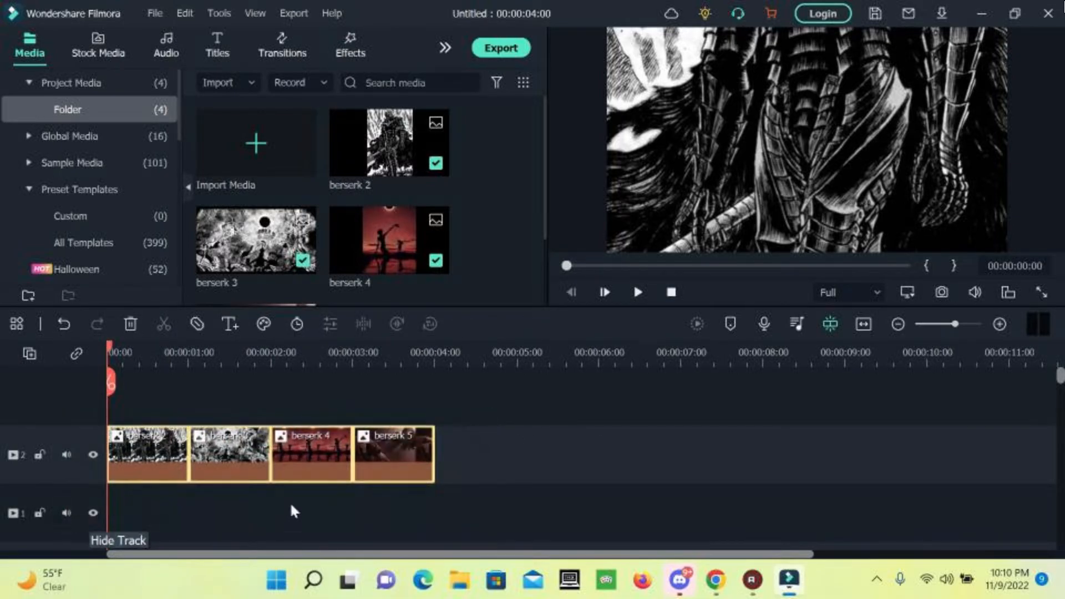
{"action": "right_click", "coordinate": [287, 515]}
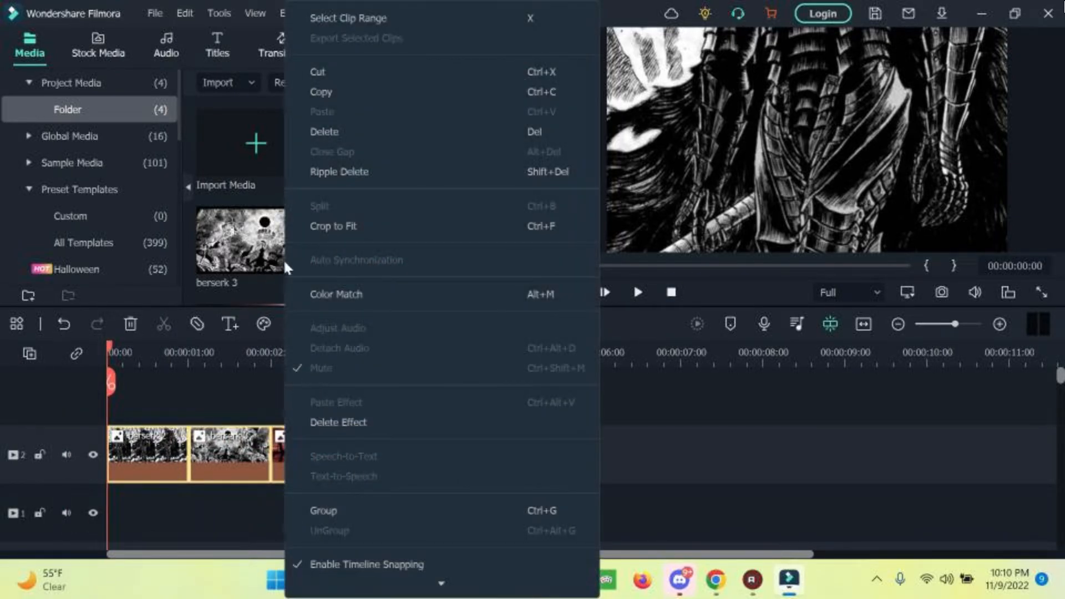
{"action": "left_click", "coordinate": [204, 427]}
{"action": "right_click", "coordinate": [210, 443]}
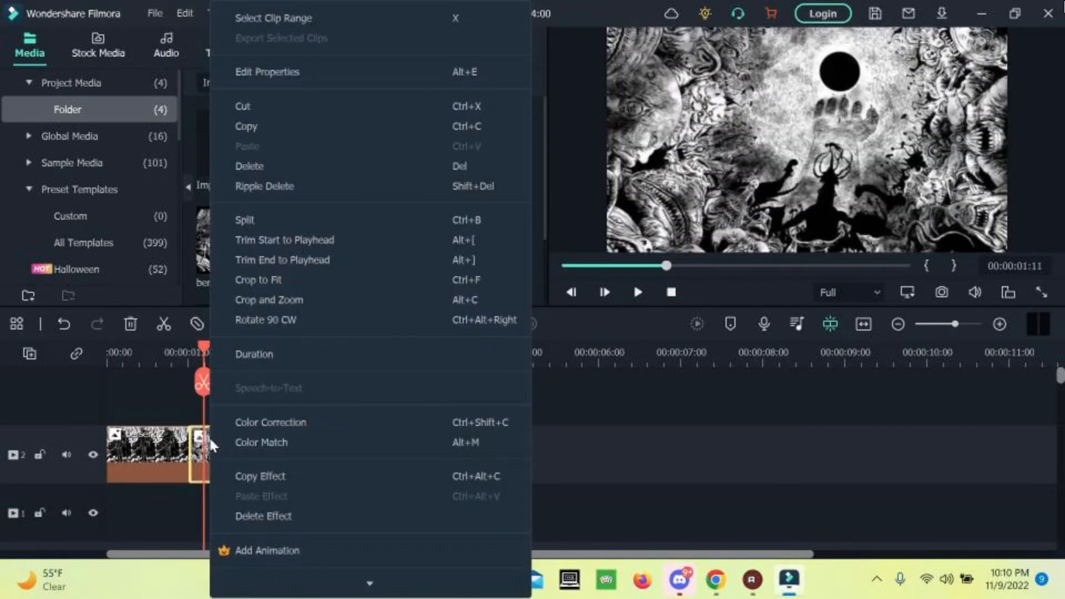
{"action": "left_click", "coordinate": [613, 458]}
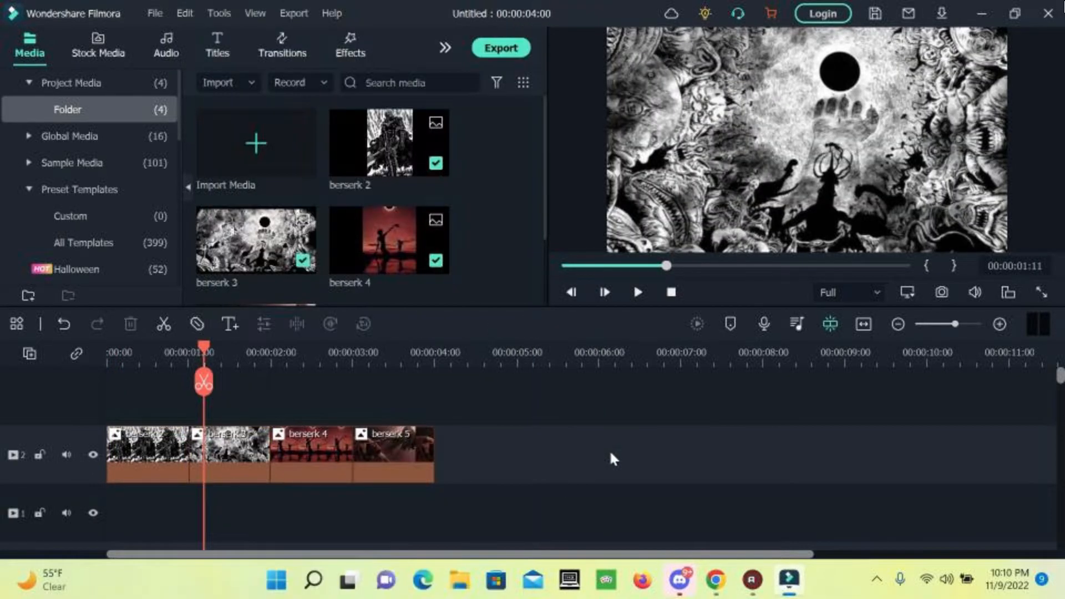
{"action": "left_click_drag", "start_coordinate": [480, 453], "coordinate": [118, 458]}
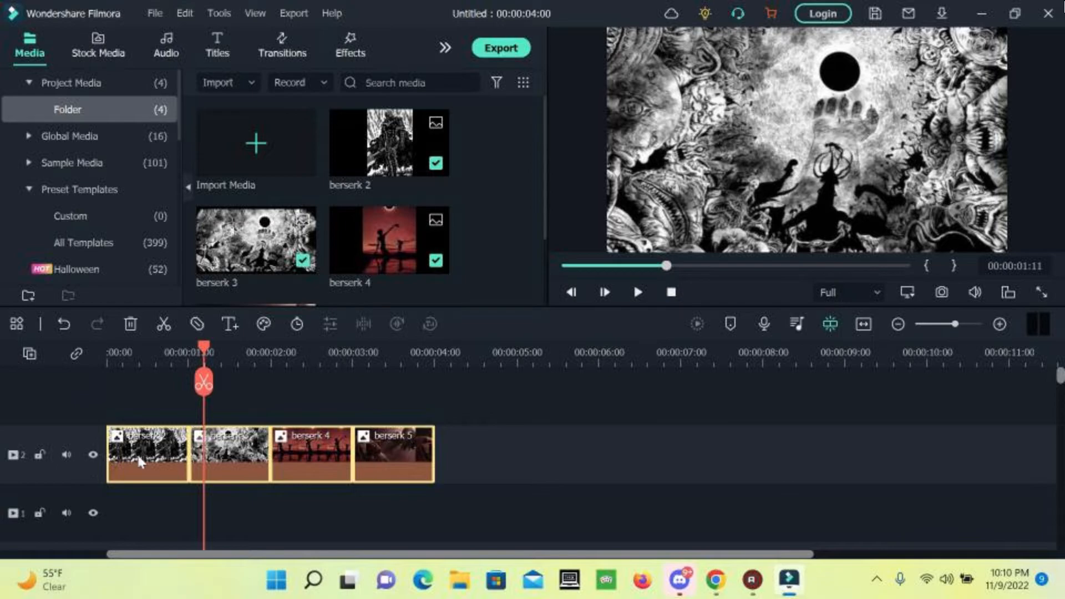
{"action": "right_click", "coordinate": [137, 453]}
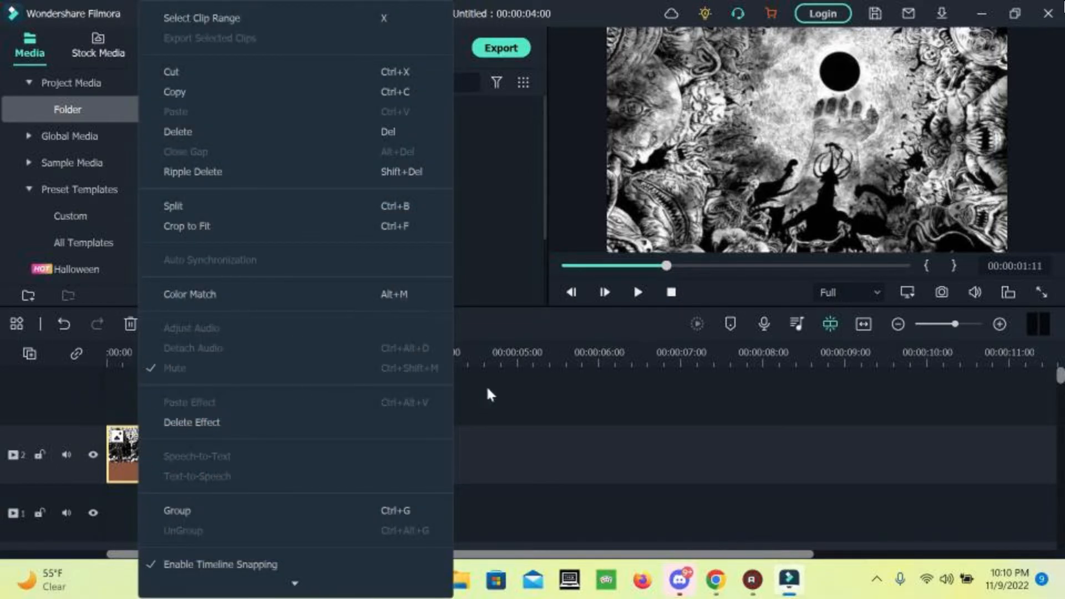
{"action": "left_click", "coordinate": [516, 397]}
Set the first clip, berserk 2, to a 5-second duration.
{"action": "left_click", "coordinate": [147, 455]}
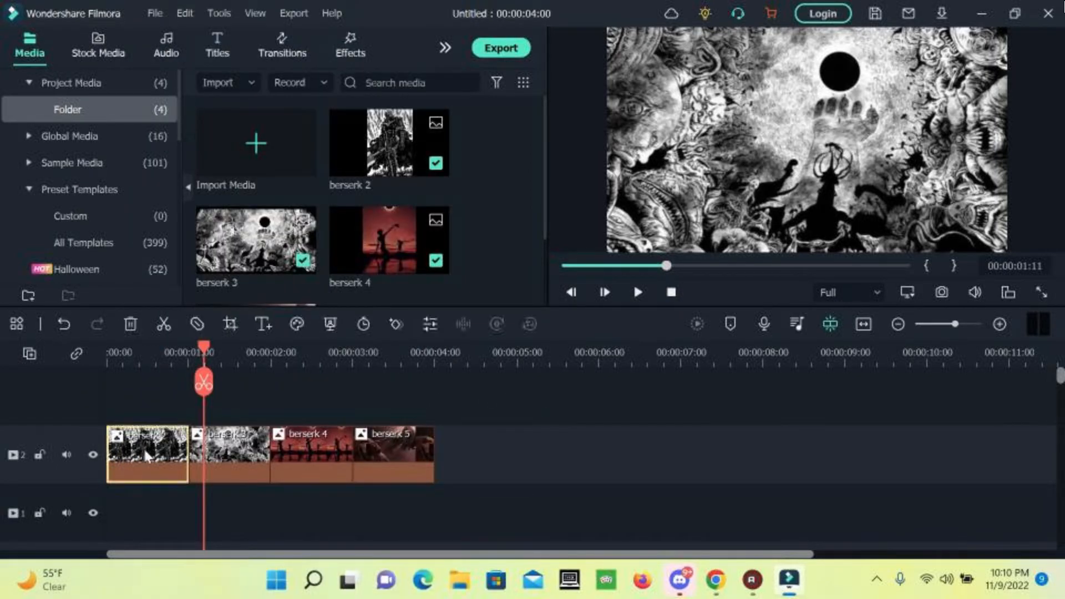
{"action": "right_click", "coordinate": [147, 455]}
{"action": "left_click", "coordinate": [187, 352]}
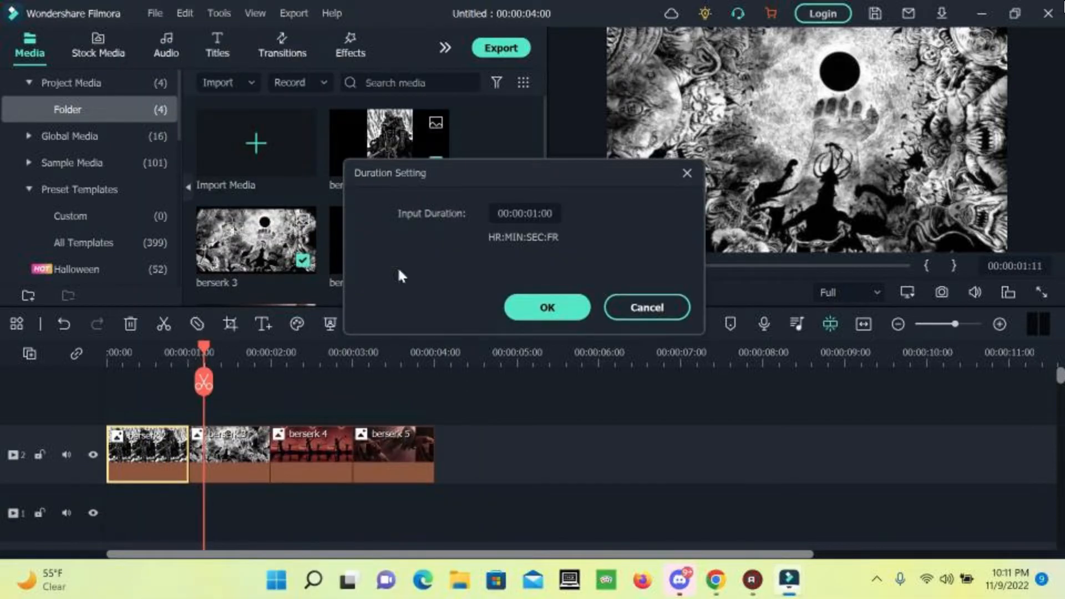
{"action": "left_click", "coordinate": [530, 214]}
{"action": "left_click", "coordinate": [537, 214]}
{"action": "key", "text": "BackSpace"}
{"action": "type", "text": "5"}
{"action": "left_click", "coordinate": [548, 307]}
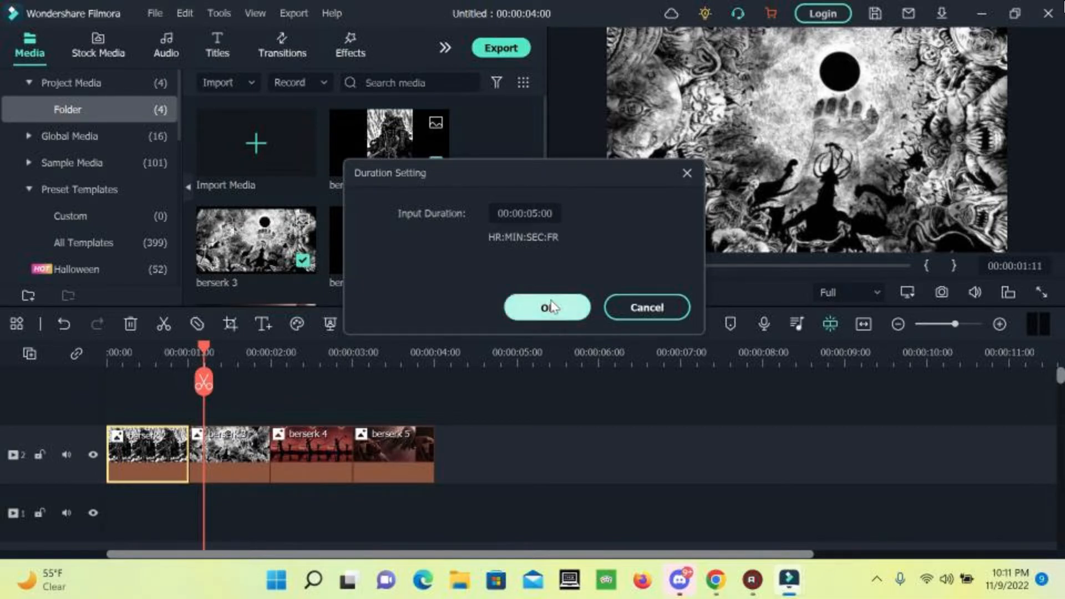
Set the berserk 3 clip to a 5-second duration.
{"action": "left_click", "coordinate": [541, 446]}
{"action": "right_click", "coordinate": [544, 447]}
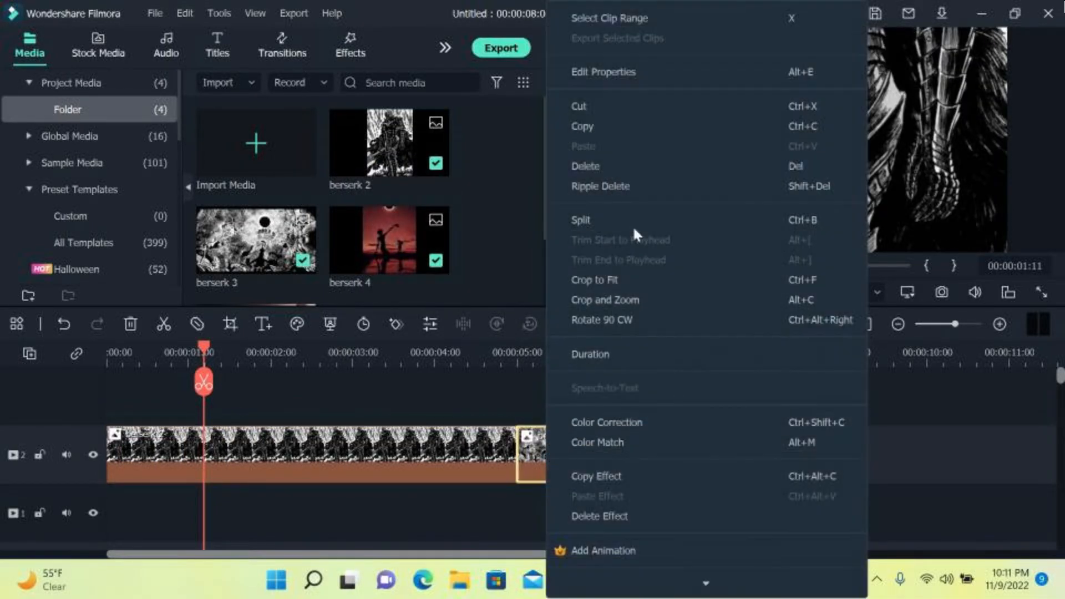
{"action": "left_click", "coordinate": [610, 355]}
{"action": "double_click", "coordinate": [533, 213]}
{"action": "left_click", "coordinate": [533, 213]}
{"action": "key", "text": "BackSpace"}
{"action": "type", "text": "5:00"}
{"action": "left_click", "coordinate": [571, 309]}
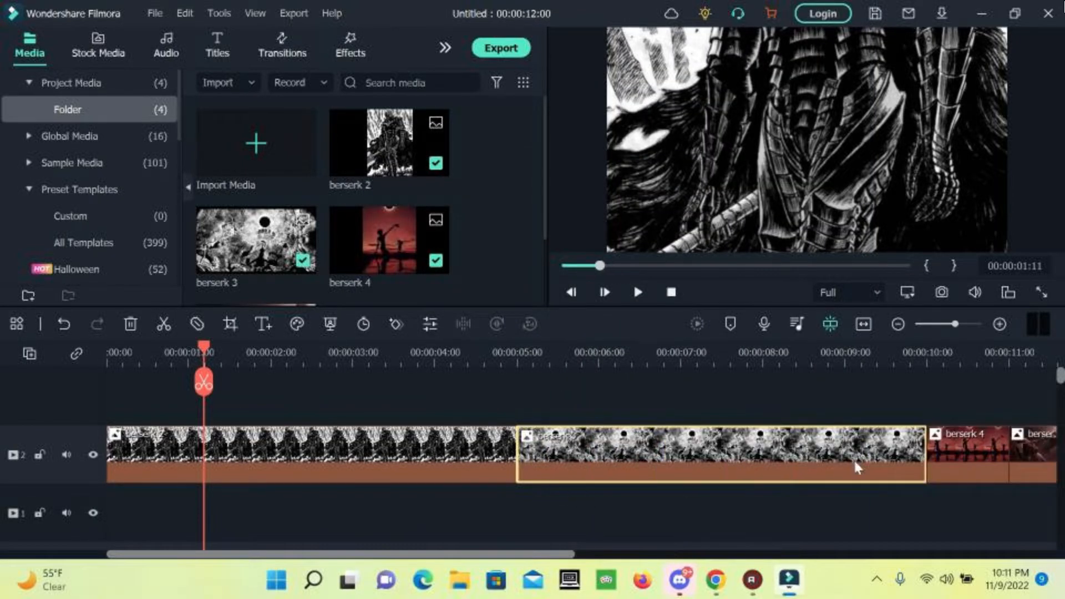
Set the berserk 4 clip to a 5-second duration.
{"action": "scroll", "coordinate": [961, 453], "scroll_direction": "right", "scroll_amount": 5}
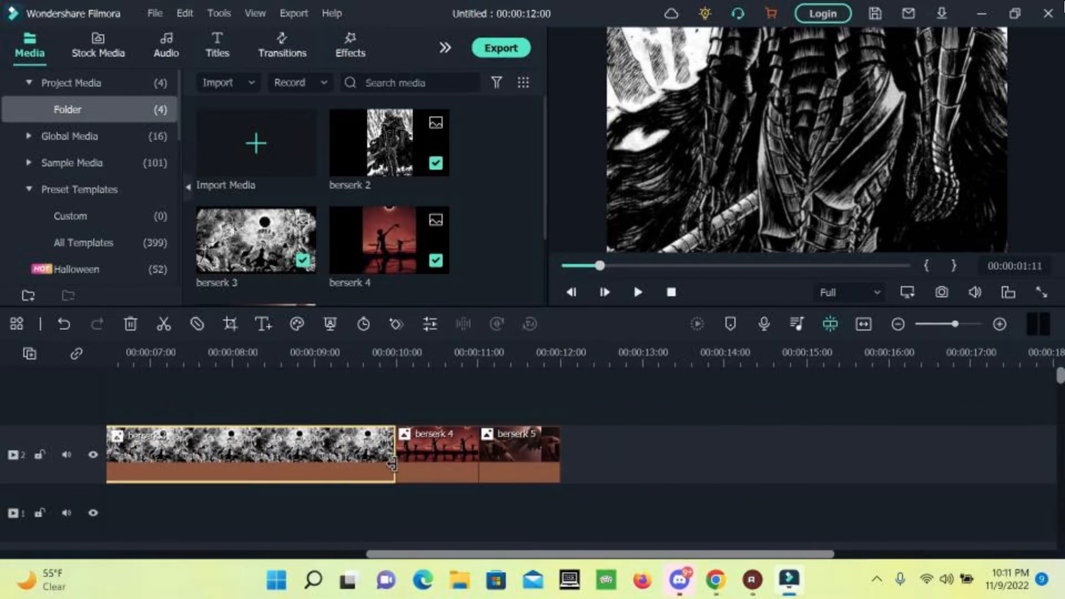
{"action": "left_click", "coordinate": [422, 454]}
{"action": "right_click", "coordinate": [433, 453]}
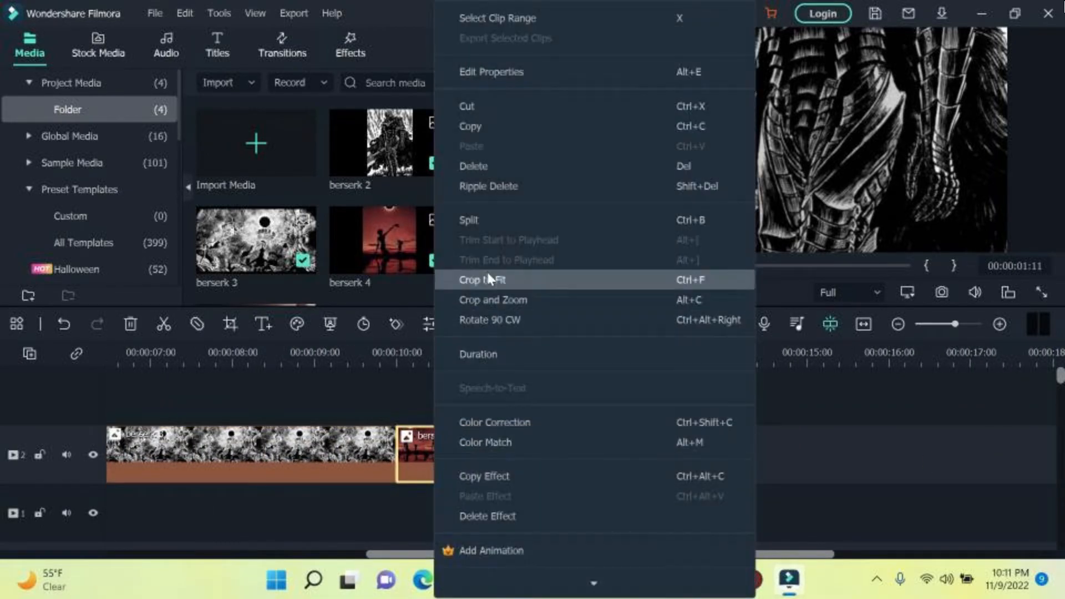
{"action": "left_click", "coordinate": [516, 355]}
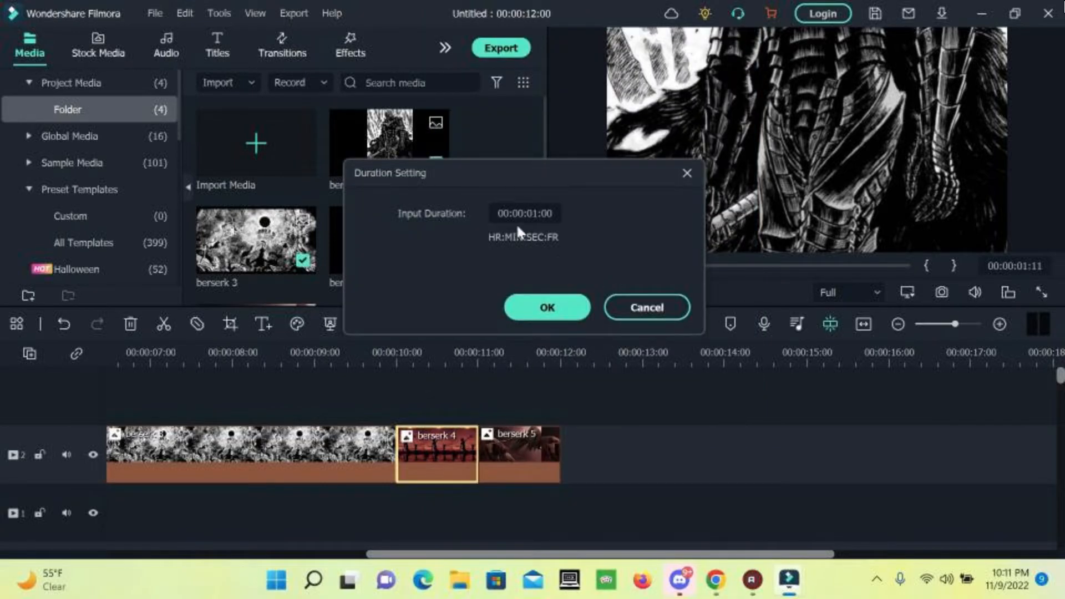
{"action": "scroll", "coordinate": [534, 221], "scroll_direction": "up", "scroll_amount": 1}
{"action": "type", "text": "5"}
{"action": "key", "text": "BackSpace"}
{"action": "key", "text": "BackSpace"}
{"action": "type", "text": "5"}
{"action": "left_click", "coordinate": [548, 308]}
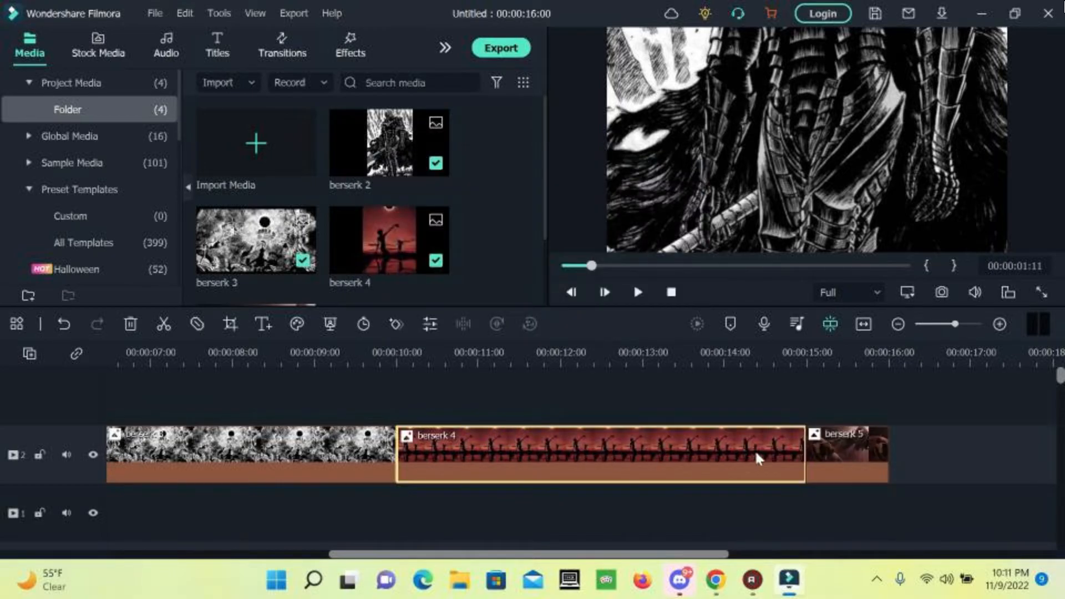
Set the berserk 5 clip to a 5-second duration.
{"action": "left_click", "coordinate": [830, 455]}
{"action": "right_click", "coordinate": [830, 455]}
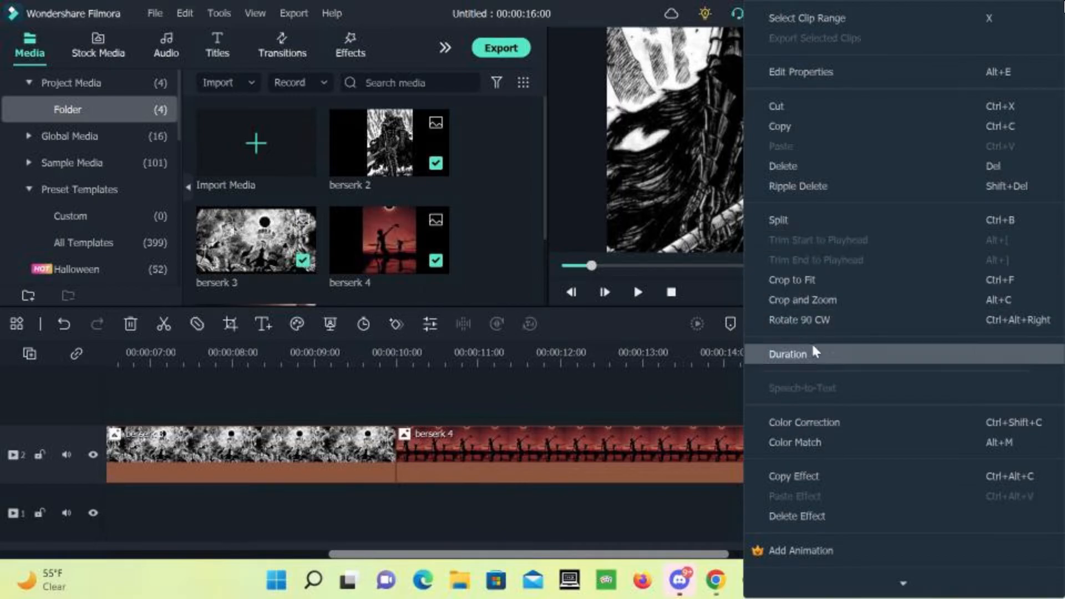
{"action": "left_click", "coordinate": [788, 354]}
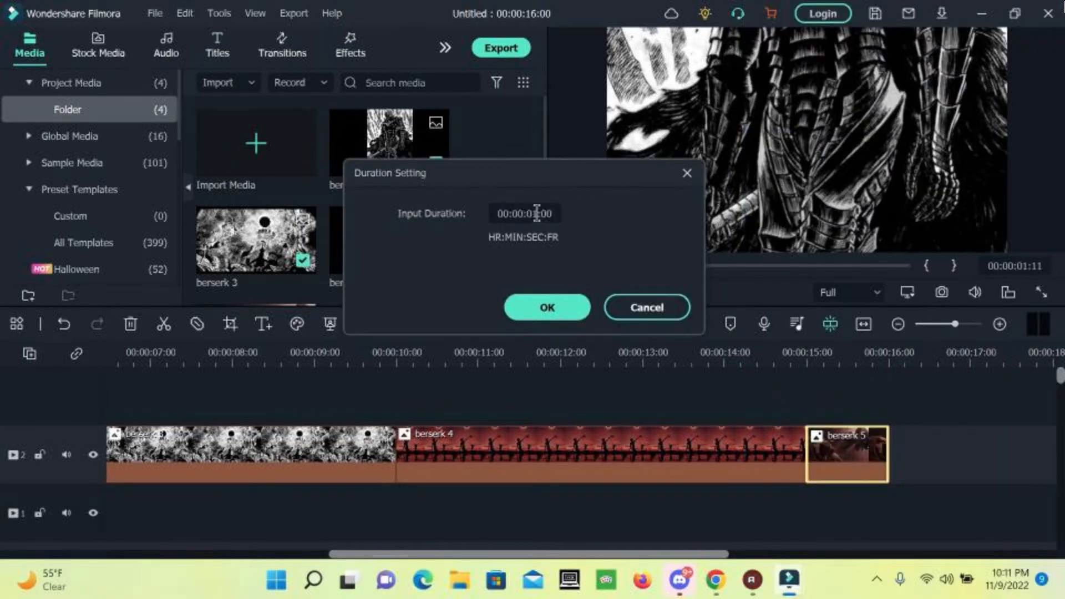
{"action": "key", "text": "BackSpace"}
{"action": "type", "text": "5"}
{"action": "left_click", "coordinate": [557, 306]}
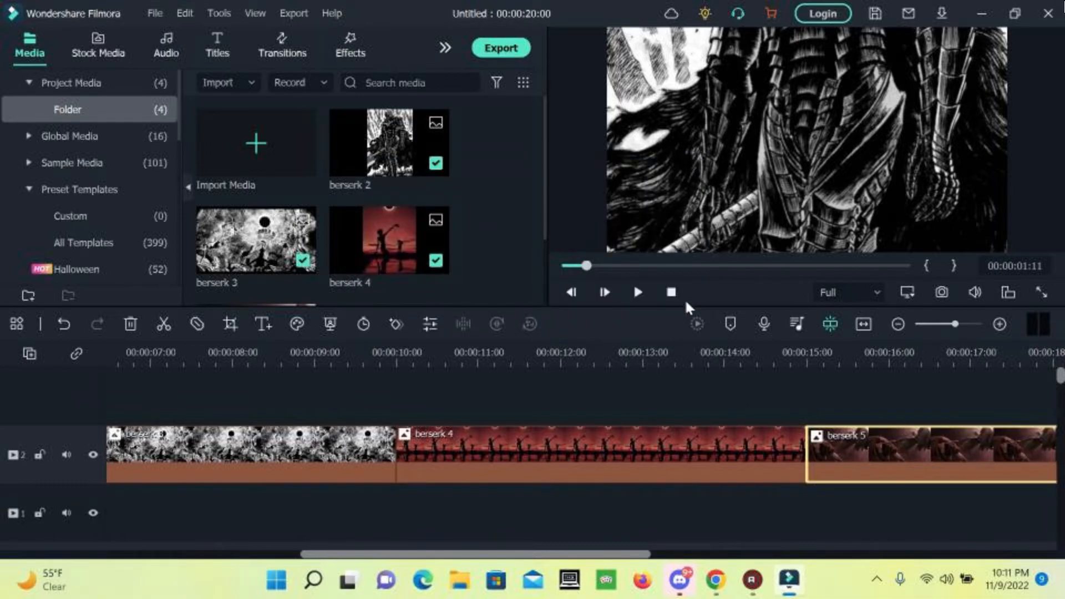
Search effects for 'square blur' and place Square Blur on the track above the clips.
{"action": "left_click", "coordinate": [339, 48]}
{"action": "left_click", "coordinate": [326, 82]}
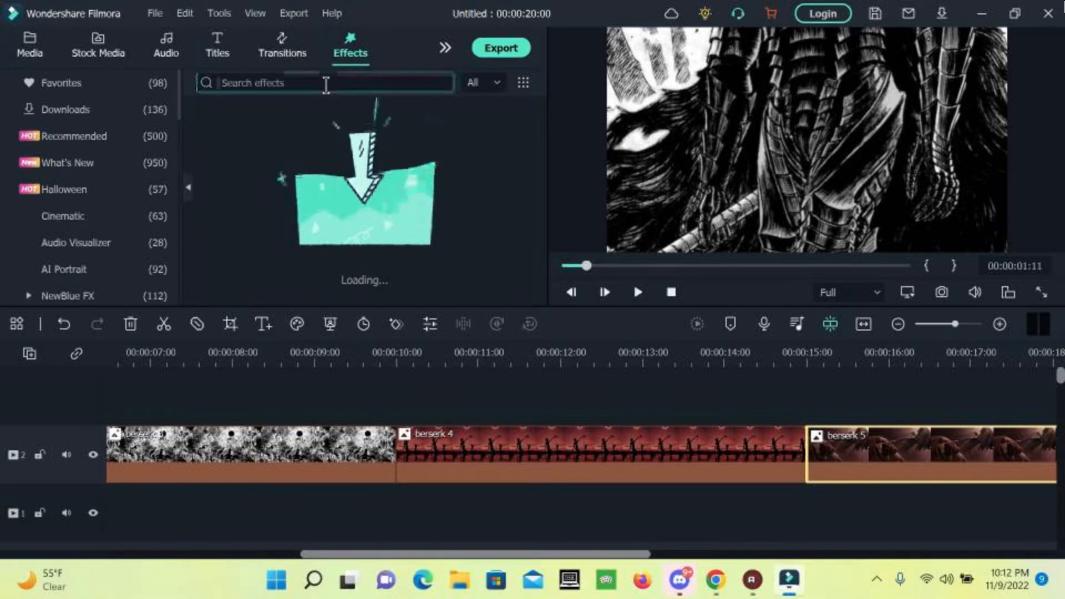
{"action": "type", "text": "square blur"}
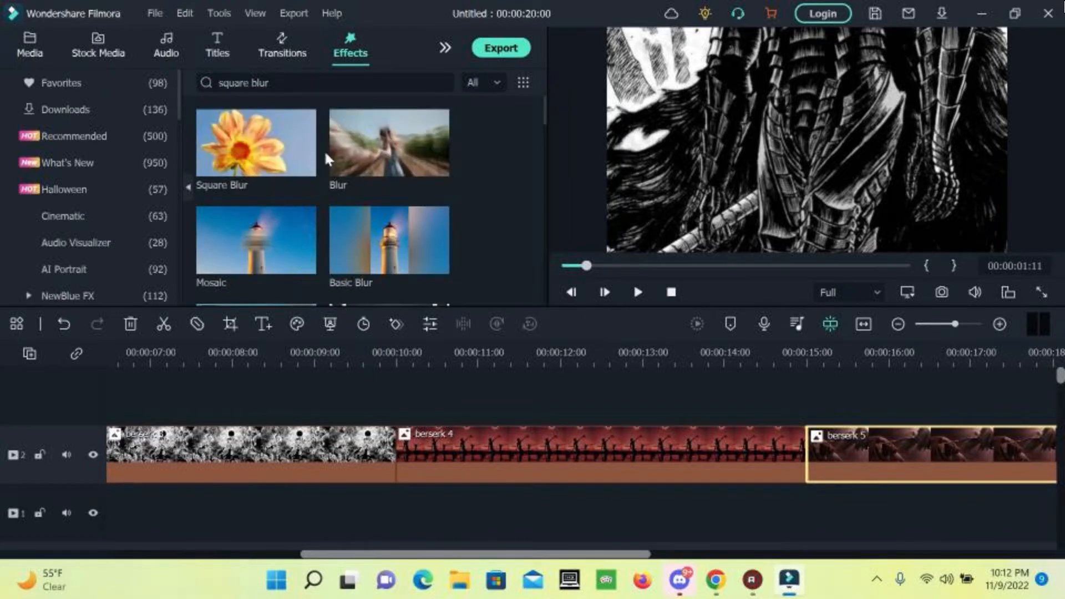
{"action": "left_click", "coordinate": [235, 149]}
{"action": "left_click_drag", "start_coordinate": [236, 149], "coordinate": [83, 414]}
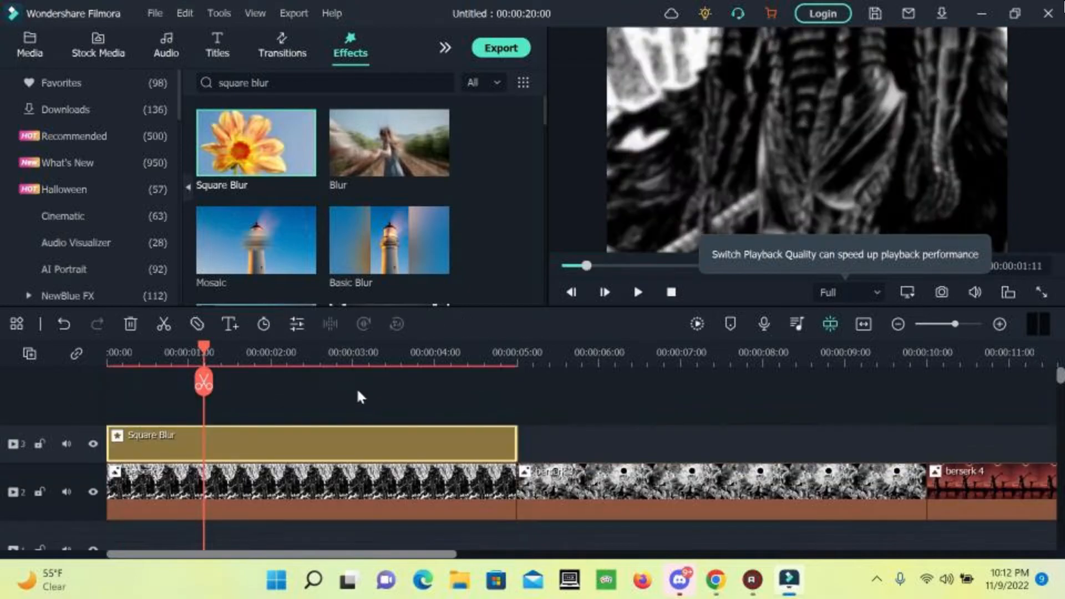
Stretch Square Blur to 0:20 across all clips, then select the four berserk clips.
{"action": "left_click_drag", "start_coordinate": [520, 448], "coordinate": [857, 473]}
{"action": "left_click_drag", "start_coordinate": [578, 265], "coordinate": [543, 271]}
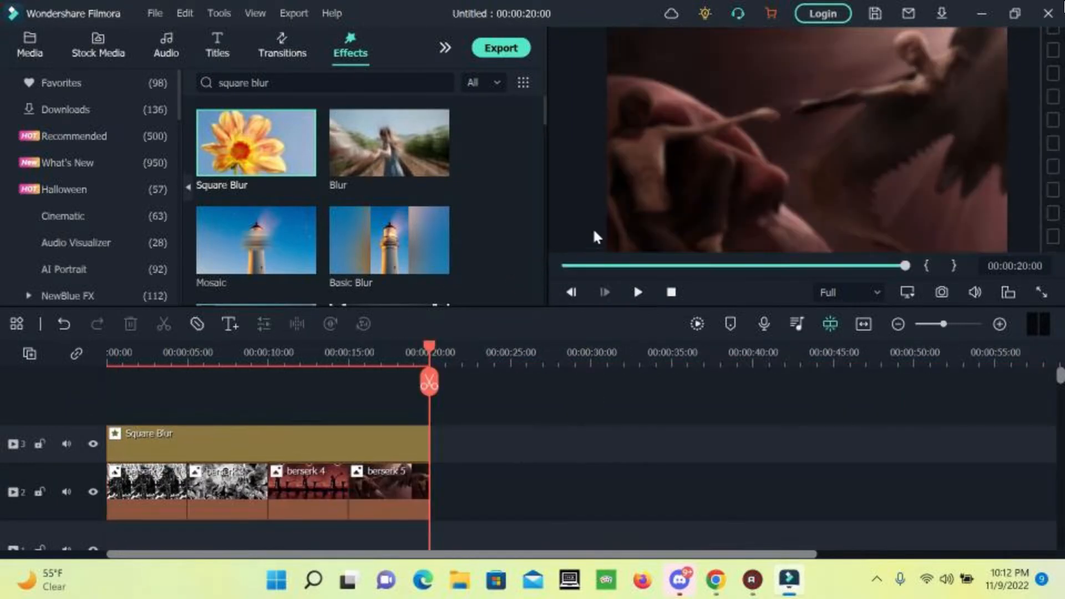
{"action": "left_click", "coordinate": [487, 516]}
{"action": "left_click_drag", "start_coordinate": [452, 503], "coordinate": [130, 496]}
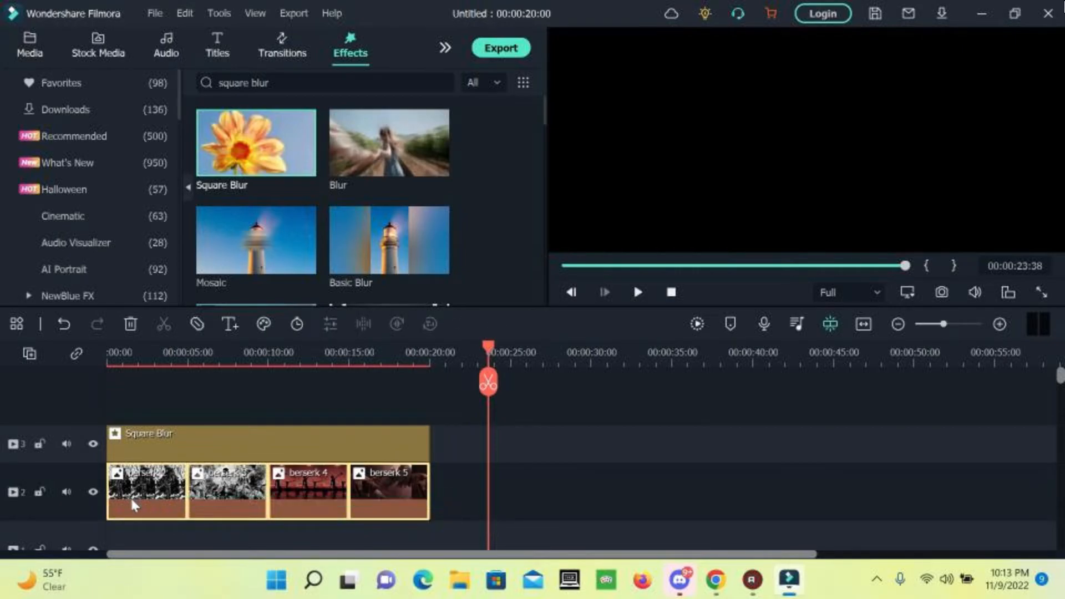
Copy the four berserk clips, paste them, and move the copies to the top track at 0:00.
{"action": "right_click", "coordinate": [130, 496]}
{"action": "left_click", "coordinate": [168, 92]}
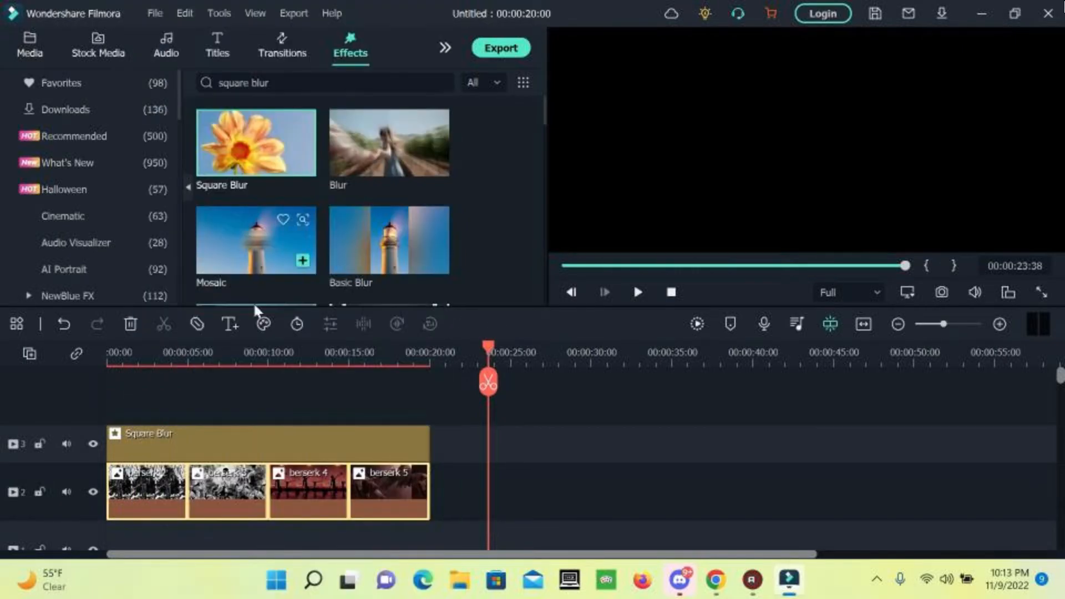
{"action": "left_click", "coordinate": [577, 433]}
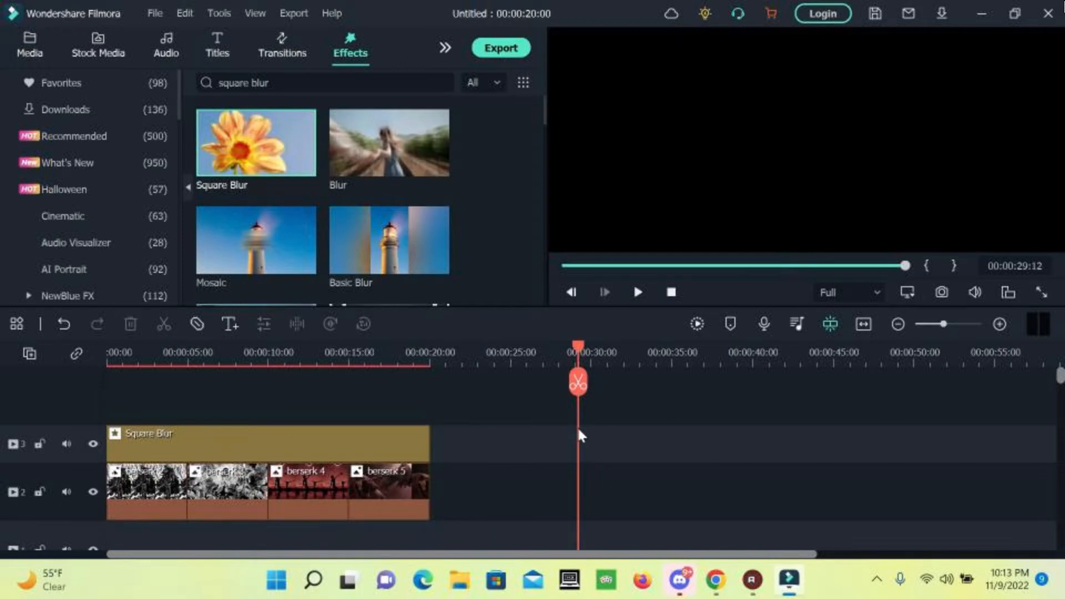
{"action": "right_click", "coordinate": [664, 440]}
{"action": "left_click", "coordinate": [706, 497]}
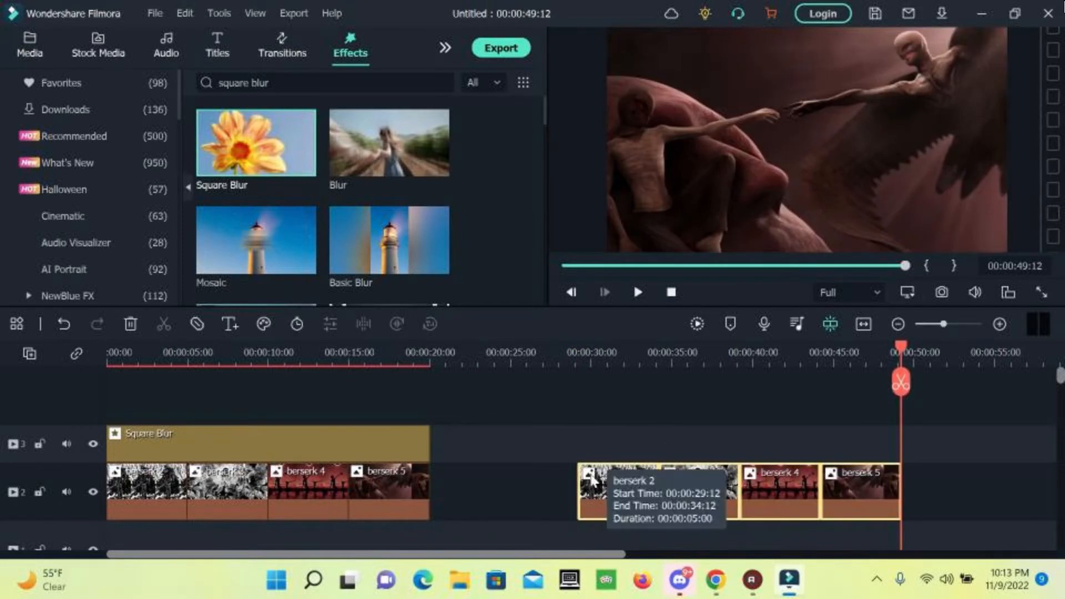
{"action": "left_click_drag", "start_coordinate": [608, 493], "coordinate": [37, 403]}
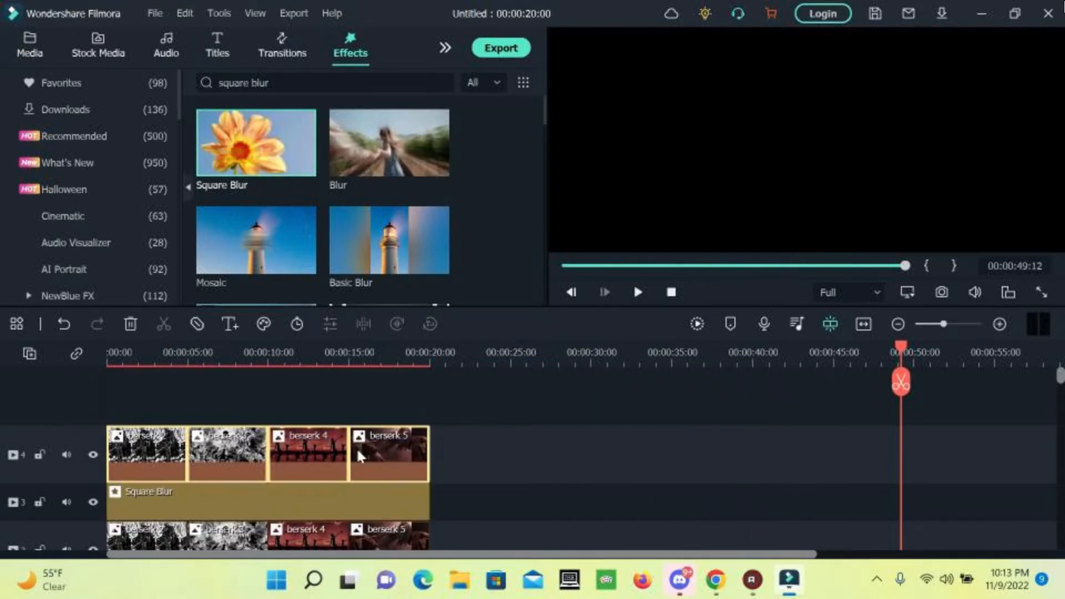
Scale the first top-track berserk clip down to 70%.
{"action": "left_click", "coordinate": [566, 266]}
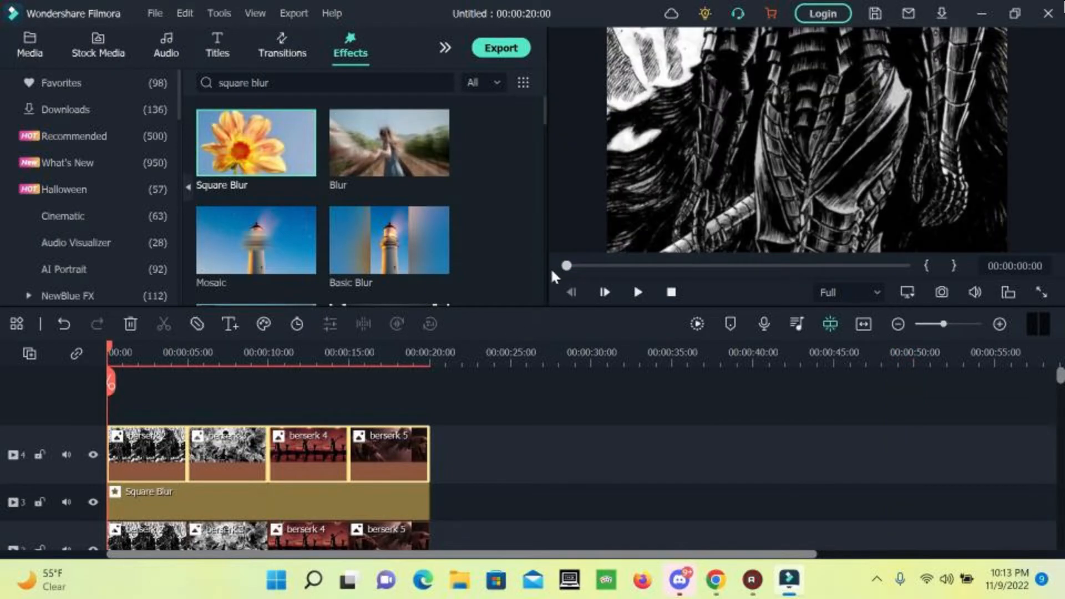
{"action": "double_click", "coordinate": [161, 461]}
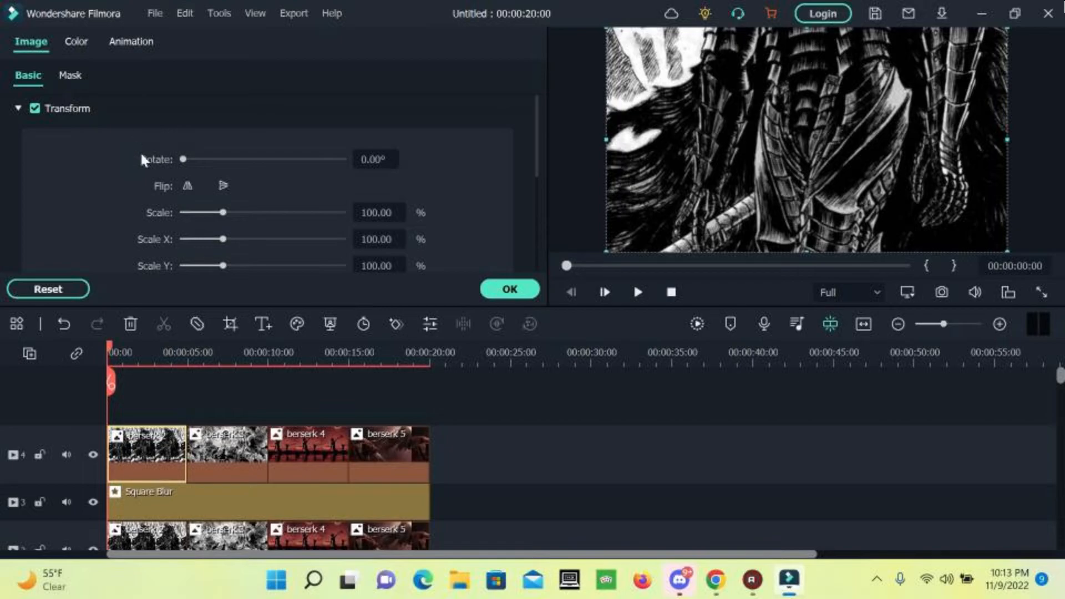
{"action": "left_click", "coordinate": [378, 211]}
{"action": "type", "text": "70"}
{"action": "key", "text": "Return"}
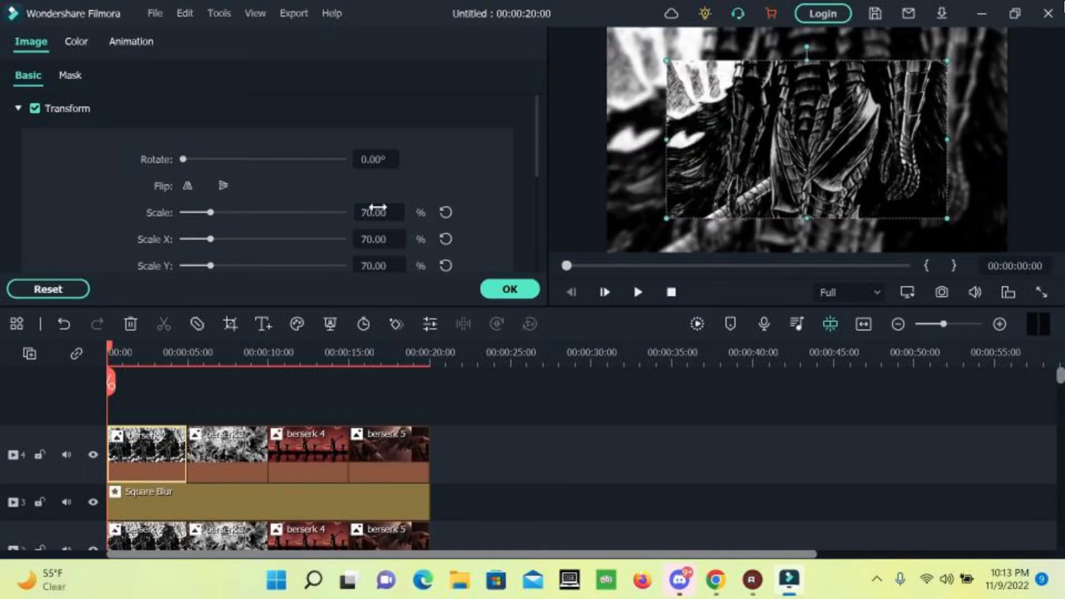
Show the clip's Animation options and expand the legacy Preset Motions list.
{"action": "left_click", "coordinate": [123, 55]}
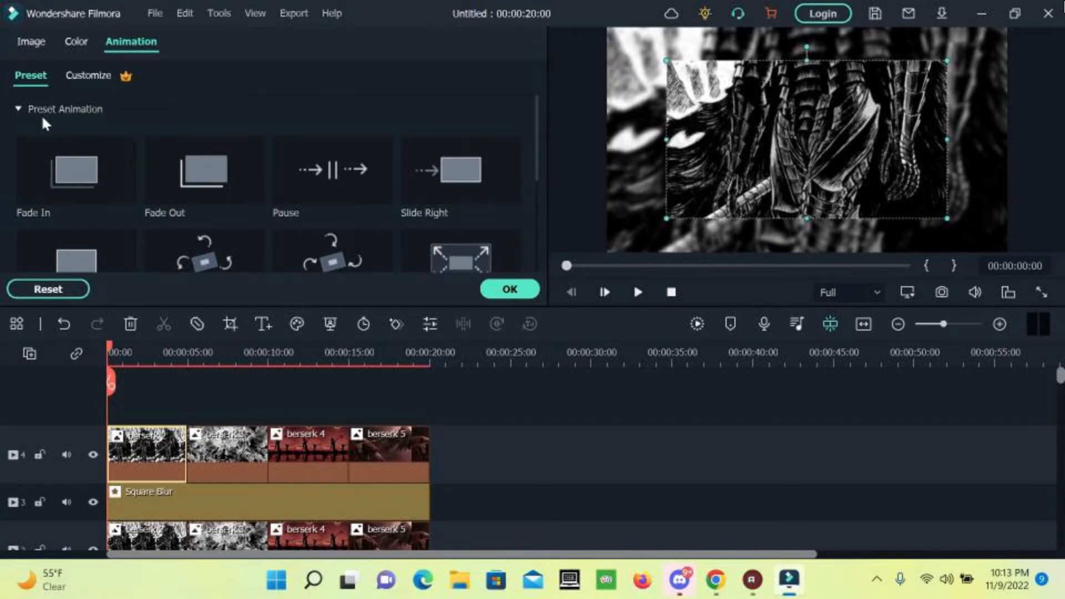
{"action": "left_click", "coordinate": [20, 109]}
{"action": "left_click", "coordinate": [17, 109]}
{"action": "left_click", "coordinate": [17, 110]}
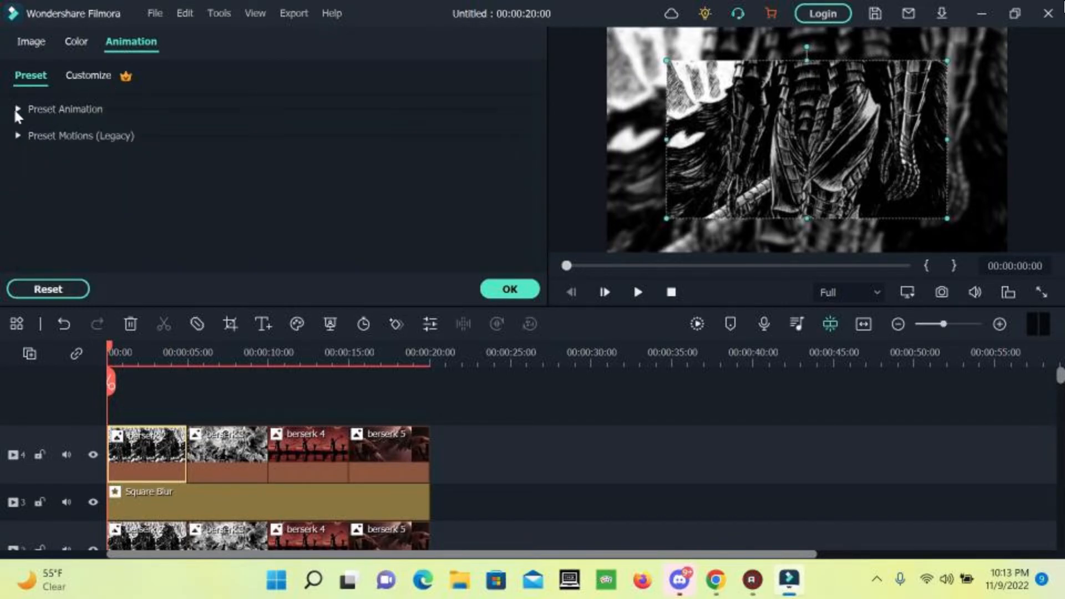
{"action": "left_click", "coordinate": [17, 136]}
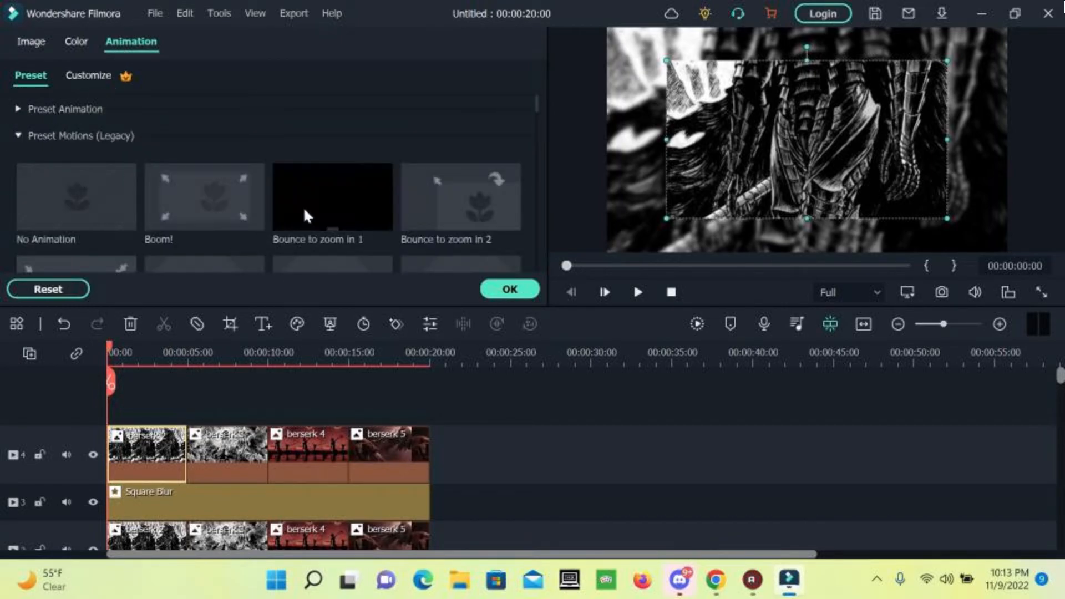
{"action": "scroll", "coordinate": [304, 208], "scroll_direction": "down", "scroll_amount": 2}
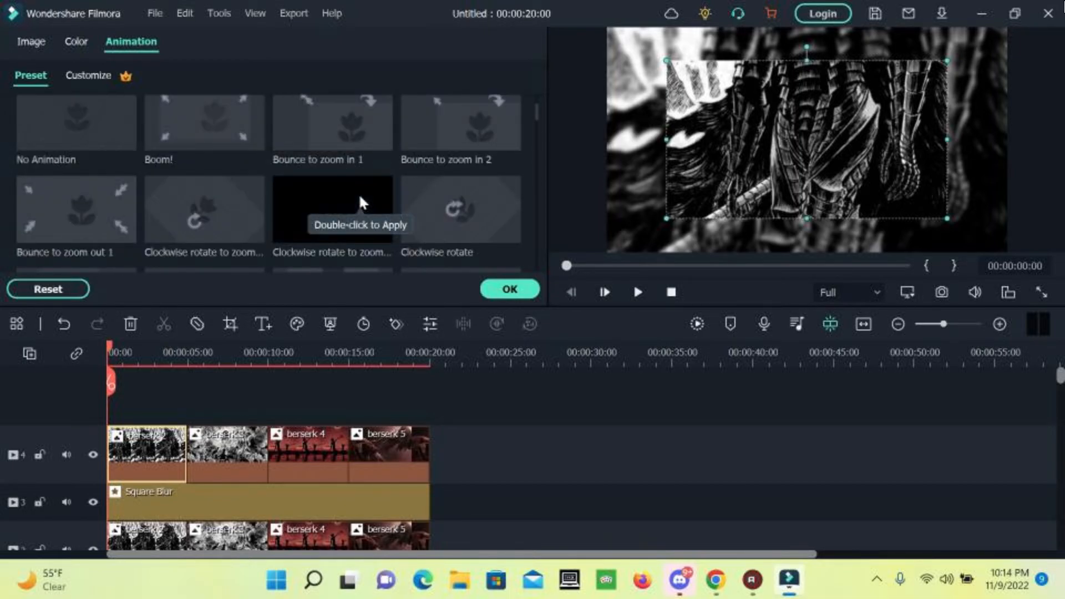
{"action": "scroll", "coordinate": [408, 201], "scroll_direction": "down", "scroll_amount": 1}
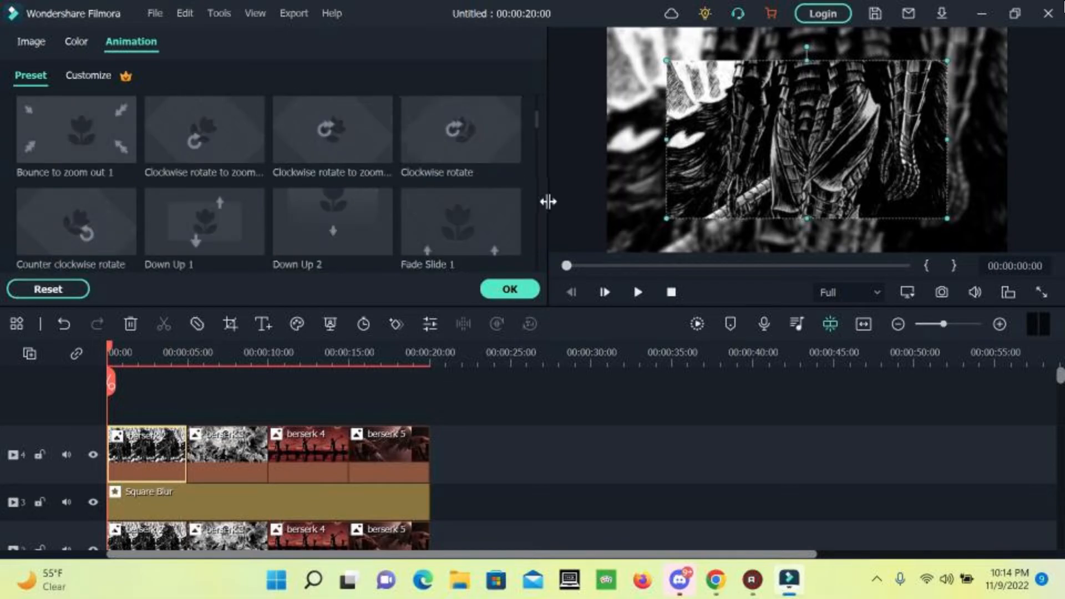
{"action": "scroll", "coordinate": [529, 219], "scroll_direction": "down", "scroll_amount": 3}
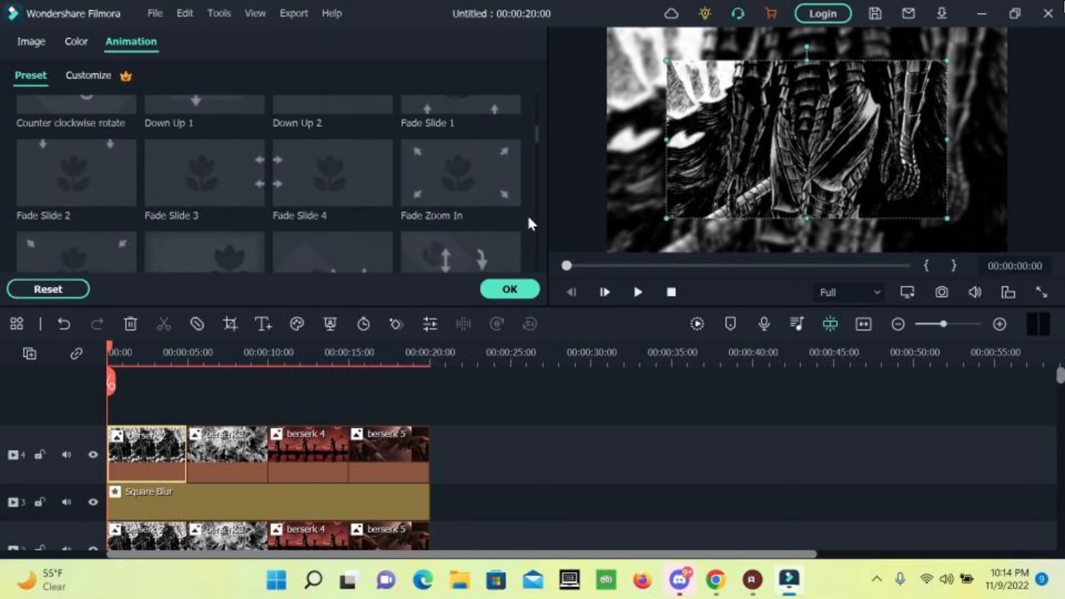
{"action": "scroll", "coordinate": [527, 214], "scroll_direction": "down", "scroll_amount": 3}
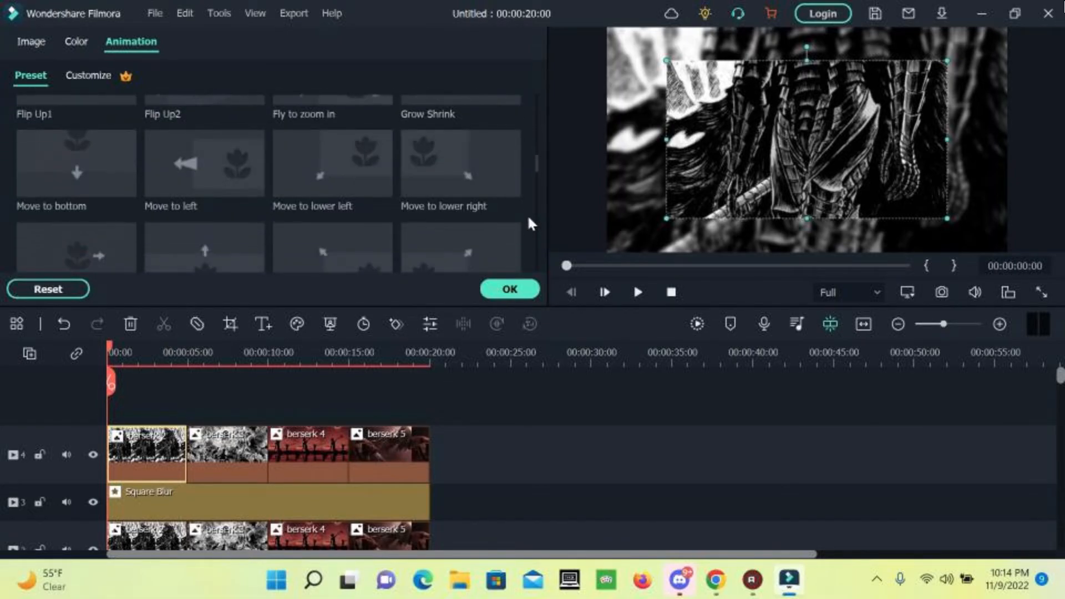
Apply the Grow Shrink preset motion to the first top-track berserk clip and confirm it with OK.
{"action": "scroll", "coordinate": [489, 213], "scroll_direction": "up", "scroll_amount": 1}
{"action": "left_click", "coordinate": [452, 172]}
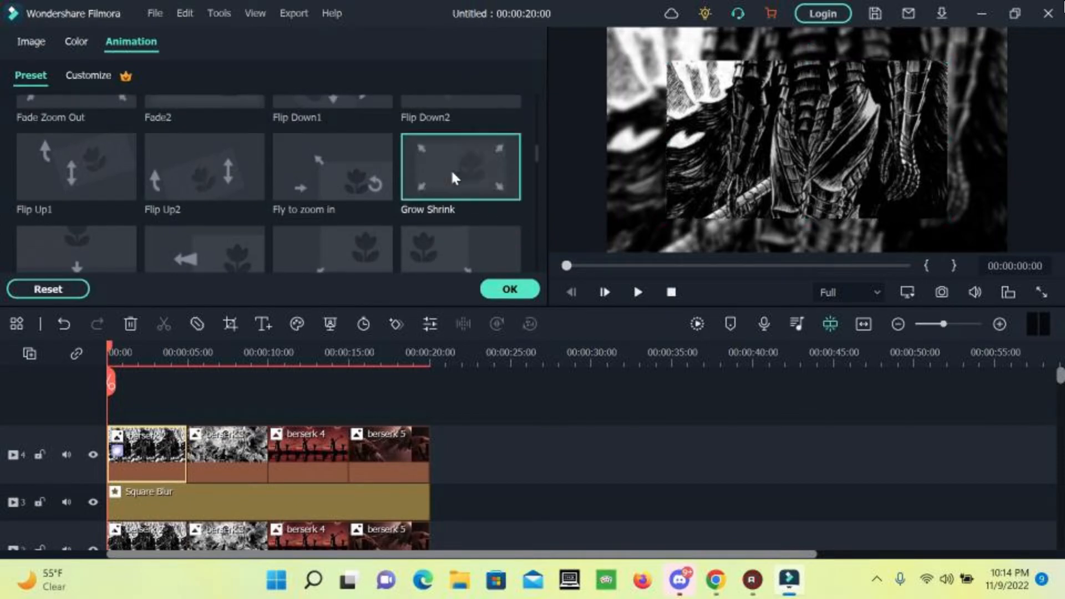
{"action": "left_click", "coordinate": [509, 289]}
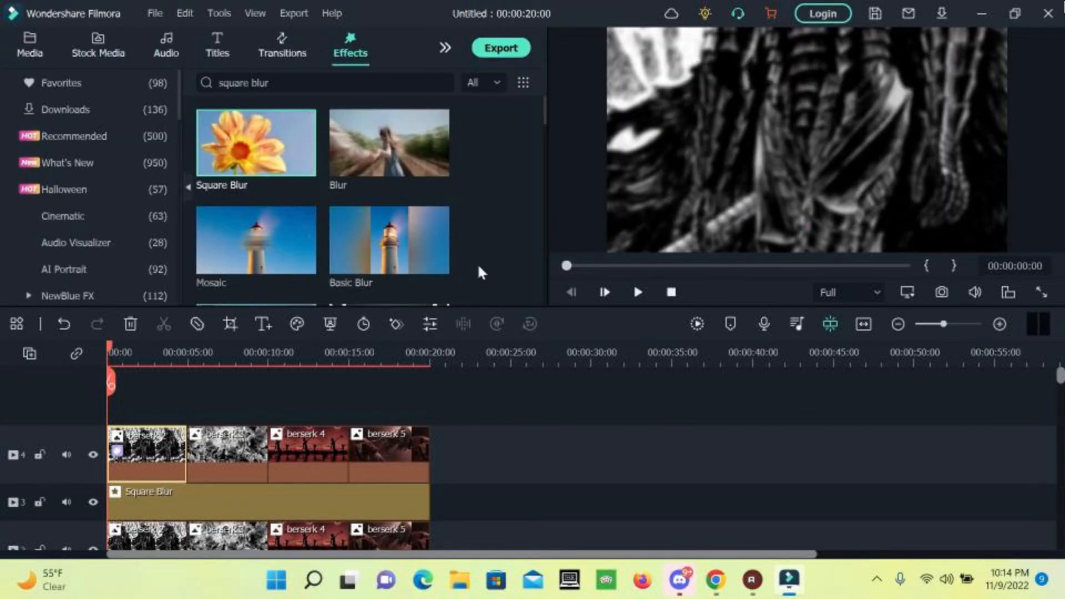
Replace the square blur search with 'border' and drop the Border effect onto the first track-4 clip.
{"action": "left_click", "coordinate": [311, 83]}
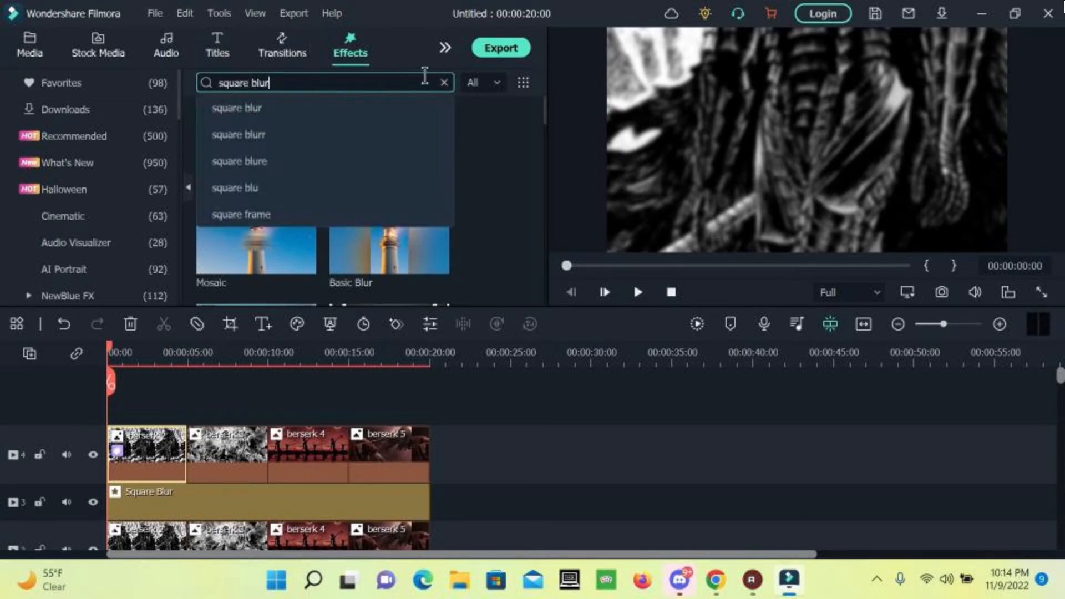
{"action": "left_click", "coordinate": [444, 82]}
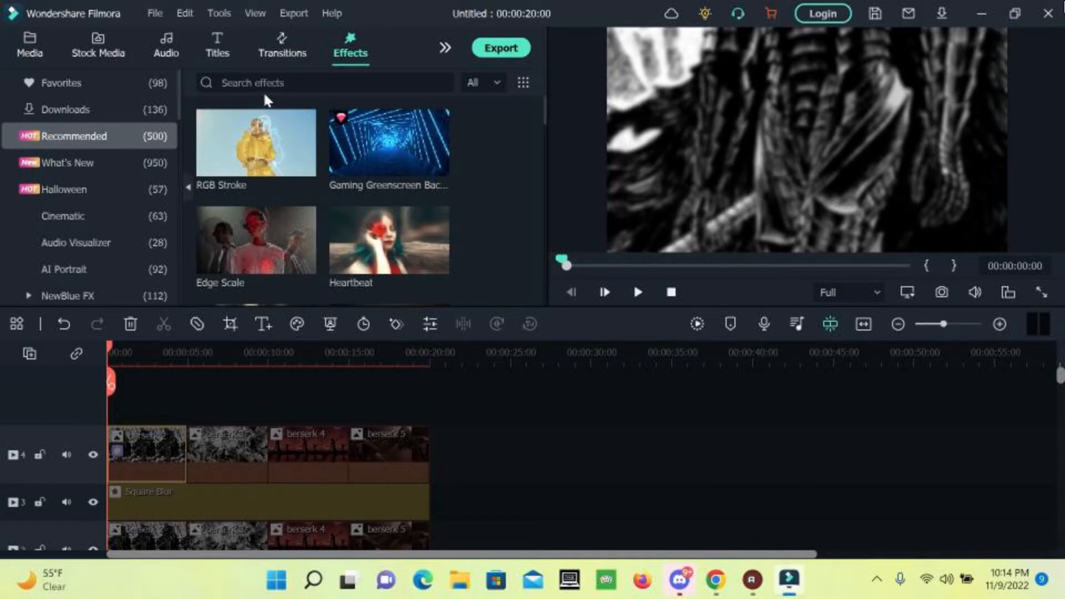
{"action": "left_click", "coordinate": [271, 83]}
{"action": "type", "text": "border"}
{"action": "key", "text": "Return"}
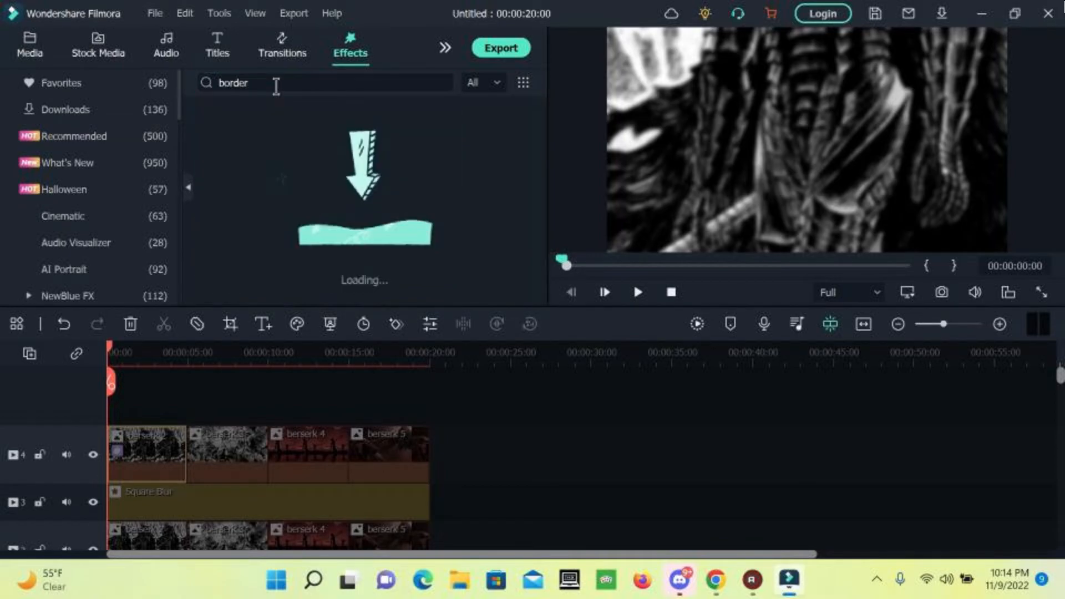
{"action": "left_click_drag", "start_coordinate": [240, 149], "coordinate": [139, 452]}
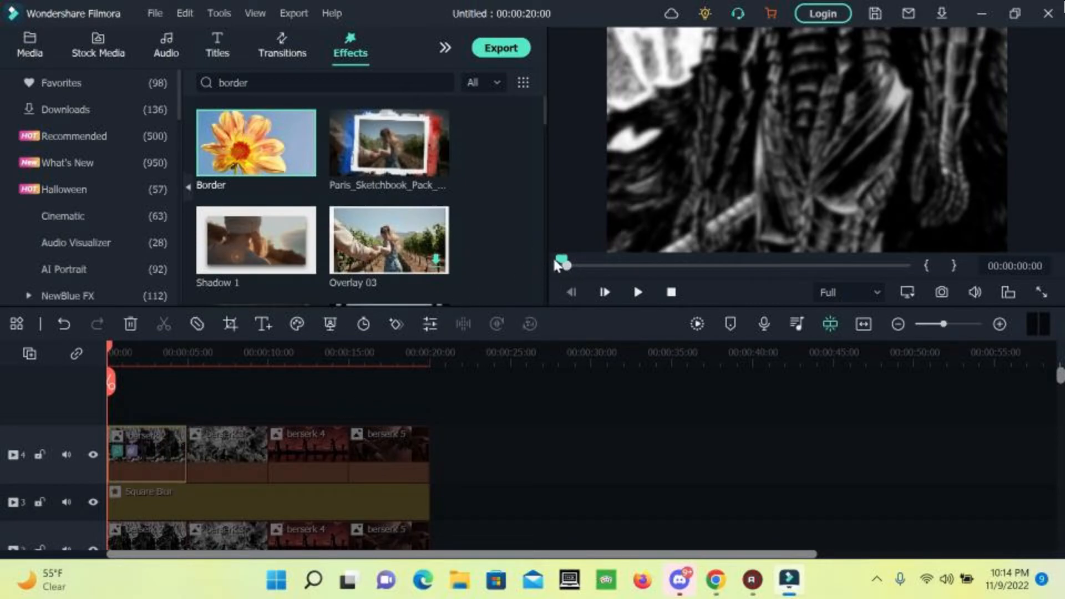
{"action": "left_click_drag", "start_coordinate": [562, 262], "coordinate": [1021, 268]}
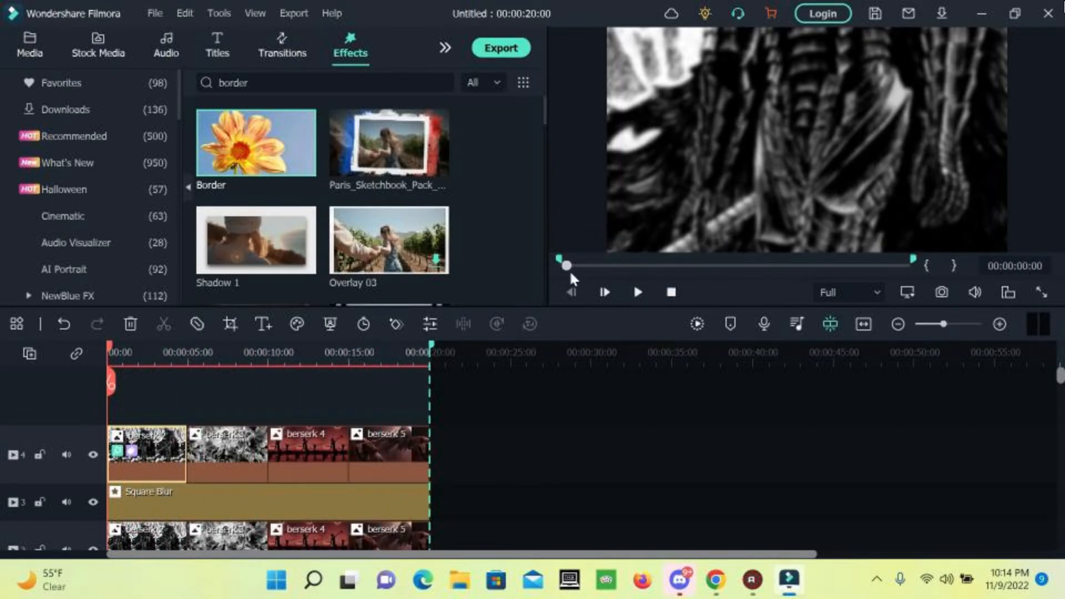
{"action": "left_click", "coordinate": [642, 291]}
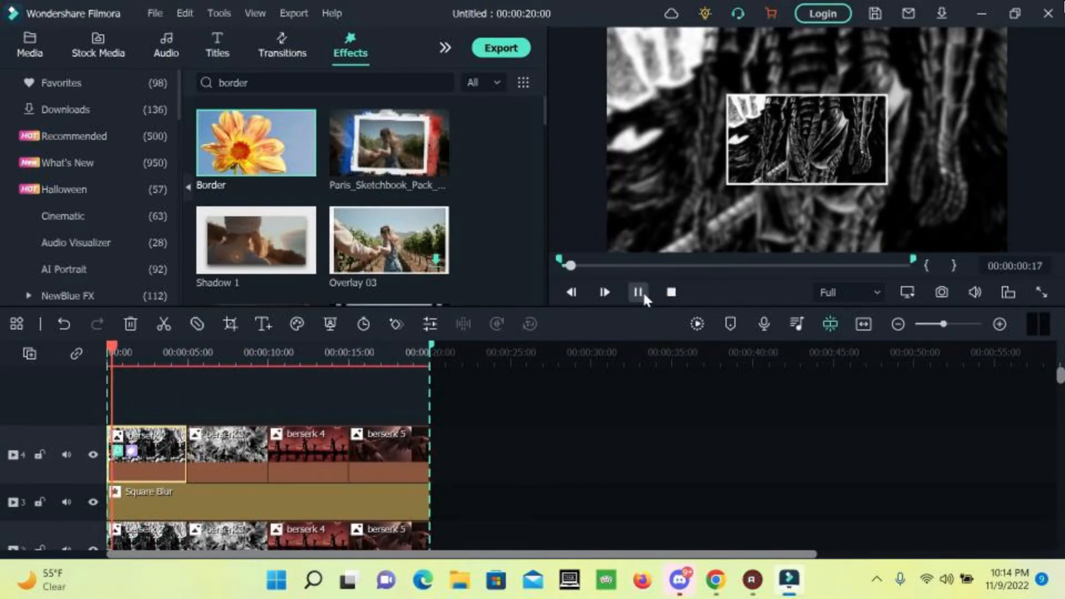
{"action": "left_click_drag", "start_coordinate": [607, 266], "coordinate": [506, 274]}
{"action": "left_click", "coordinate": [639, 293]}
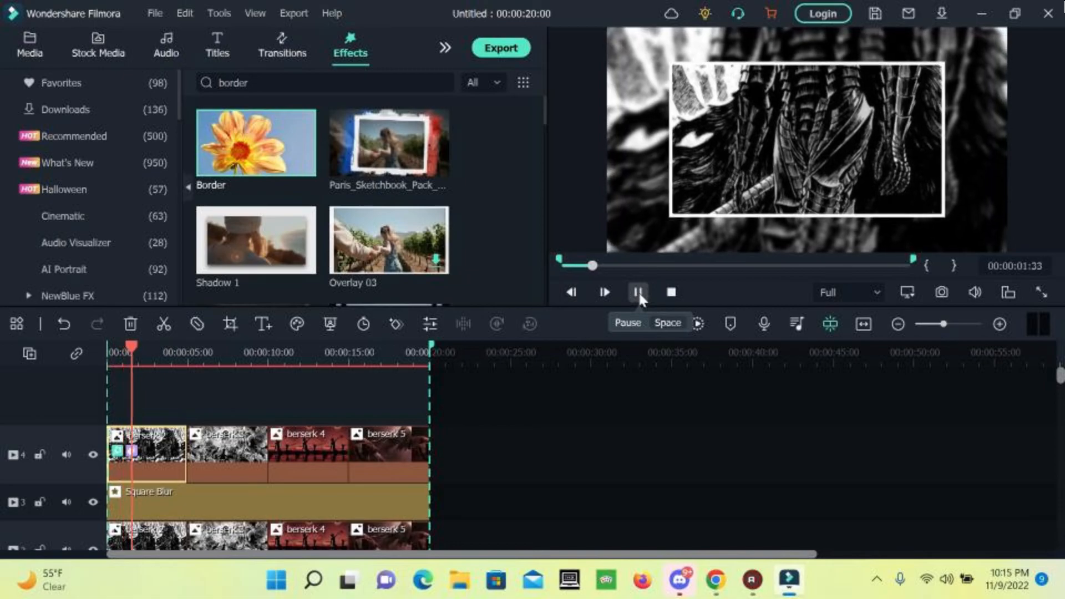
{"action": "left_click", "coordinate": [638, 291]}
{"action": "left_click_drag", "start_coordinate": [600, 265], "coordinate": [506, 277]}
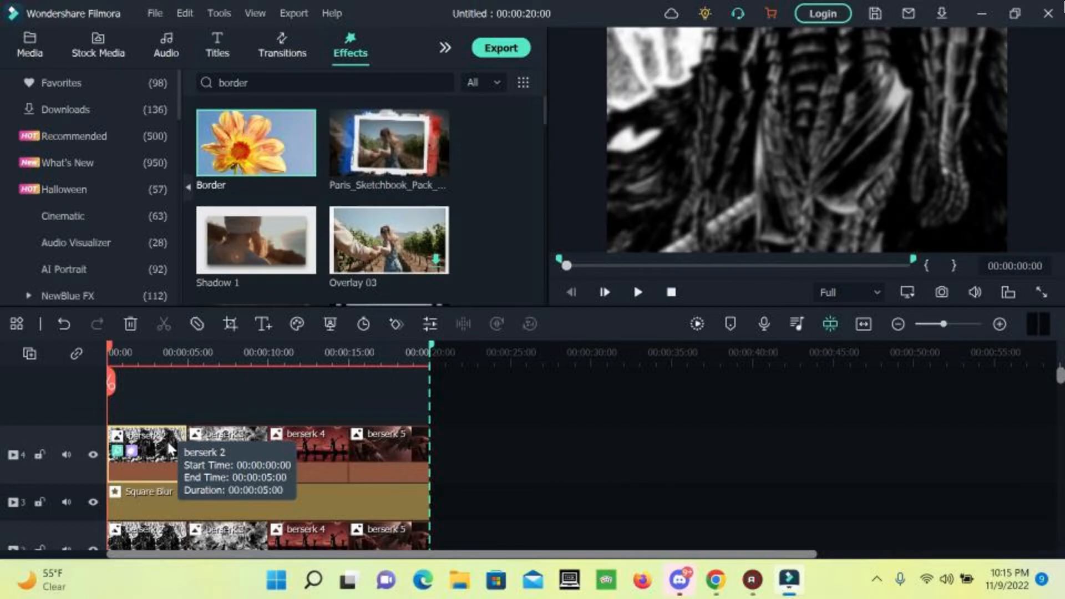
Open the berserk 2 clip's Border effect settings and set both start and end colours to black.
{"action": "double_click", "coordinate": [166, 439]}
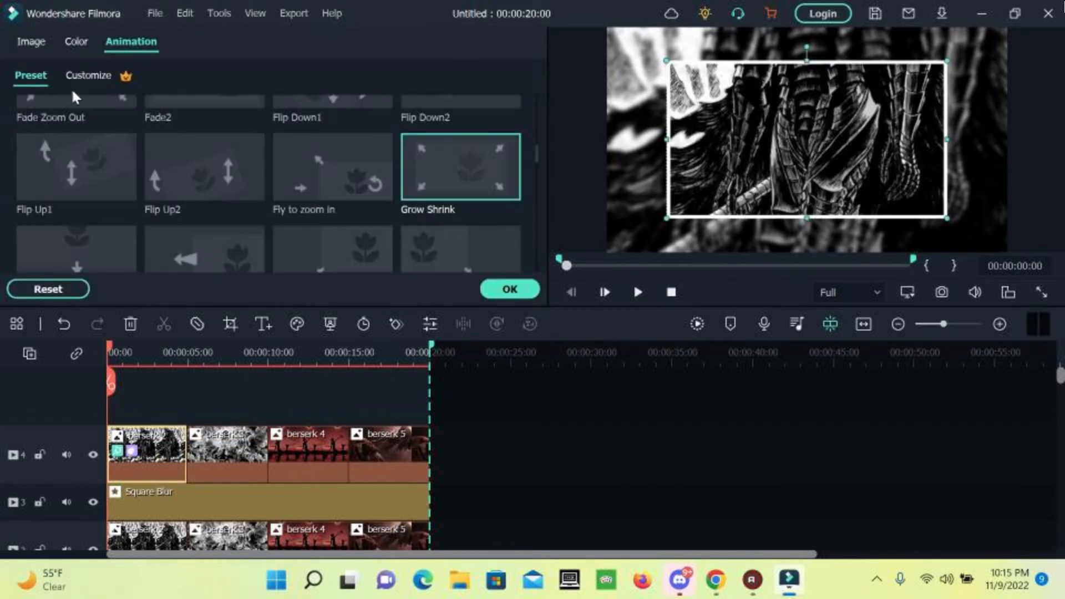
{"action": "left_click", "coordinate": [37, 47]}
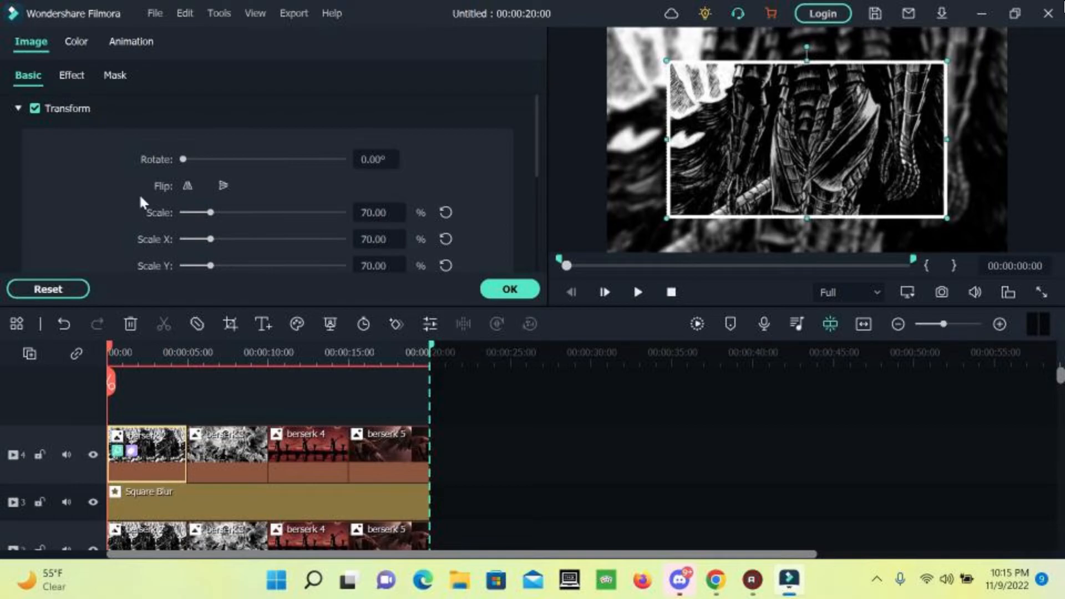
{"action": "scroll", "coordinate": [133, 200], "scroll_direction": "down", "scroll_amount": 5}
{"action": "scroll", "coordinate": [131, 203], "scroll_direction": "up", "scroll_amount": 5}
{"action": "scroll", "coordinate": [131, 203], "scroll_direction": "down", "scroll_amount": 3}
{"action": "scroll", "coordinate": [131, 206], "scroll_direction": "up", "scroll_amount": 3}
{"action": "left_click", "coordinate": [85, 78]}
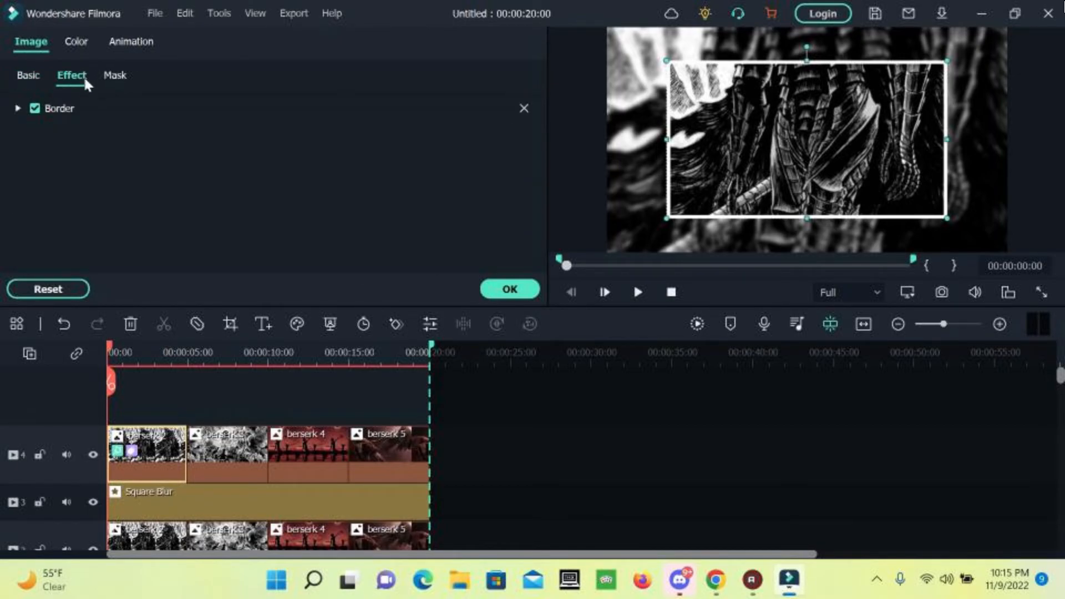
{"action": "left_click", "coordinate": [18, 108]}
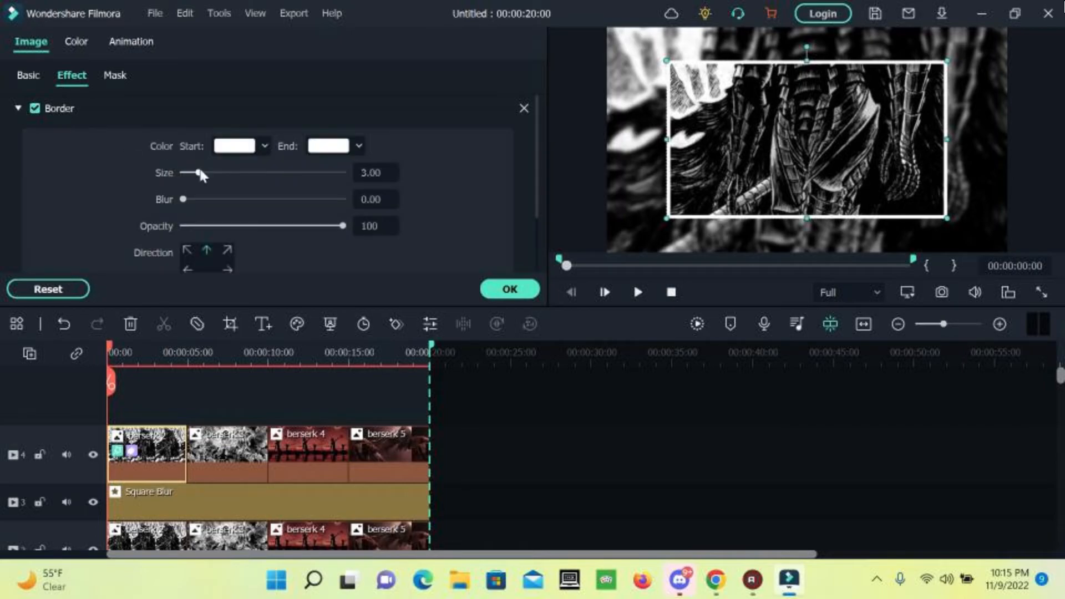
{"action": "left_click", "coordinate": [263, 148]}
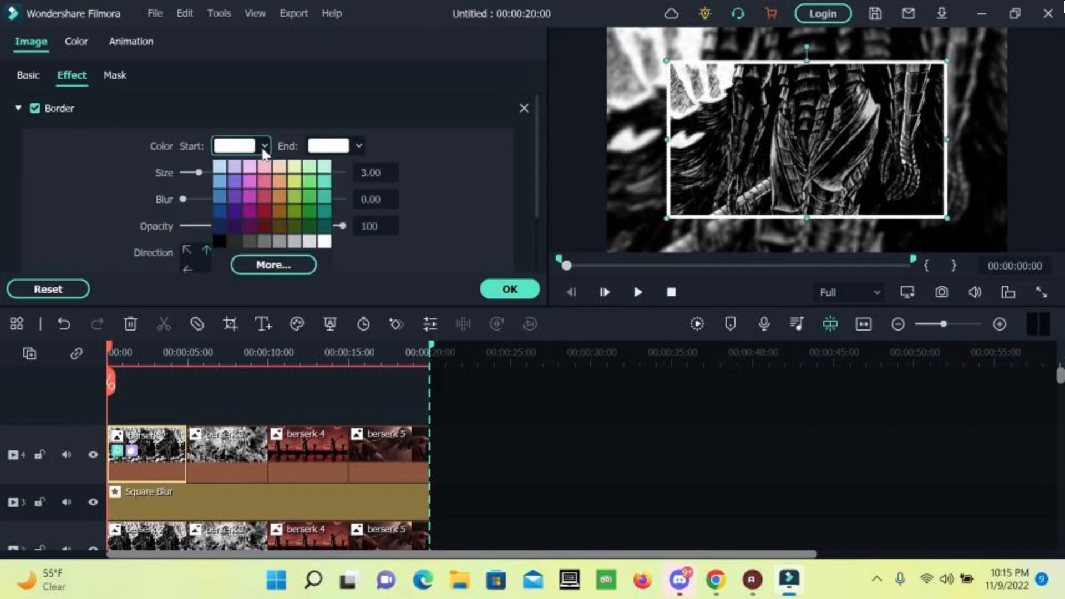
{"action": "left_click", "coordinate": [217, 239]}
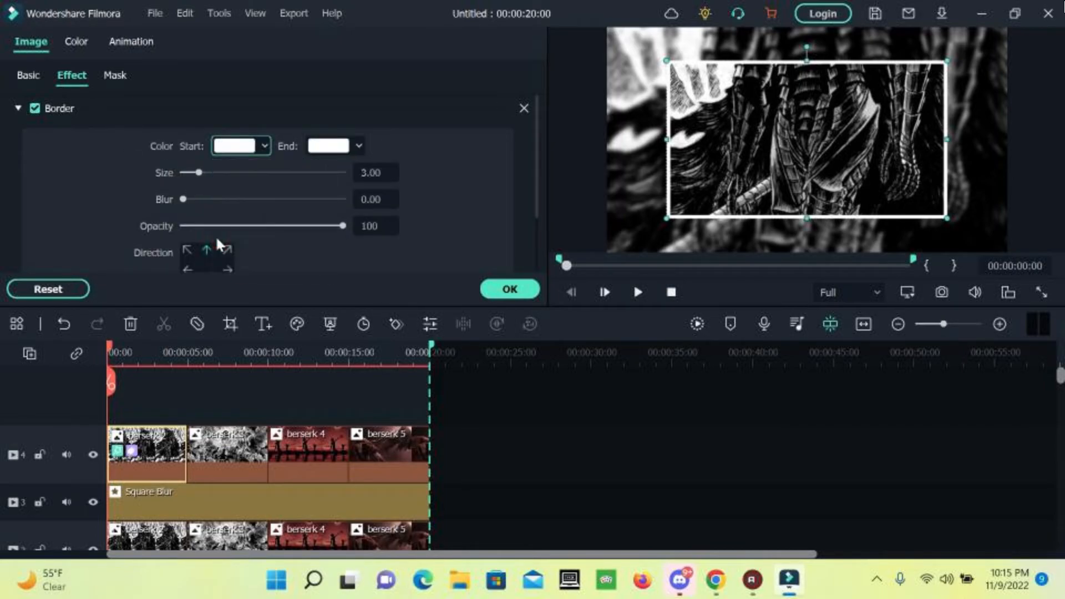
{"action": "left_click", "coordinate": [360, 147]}
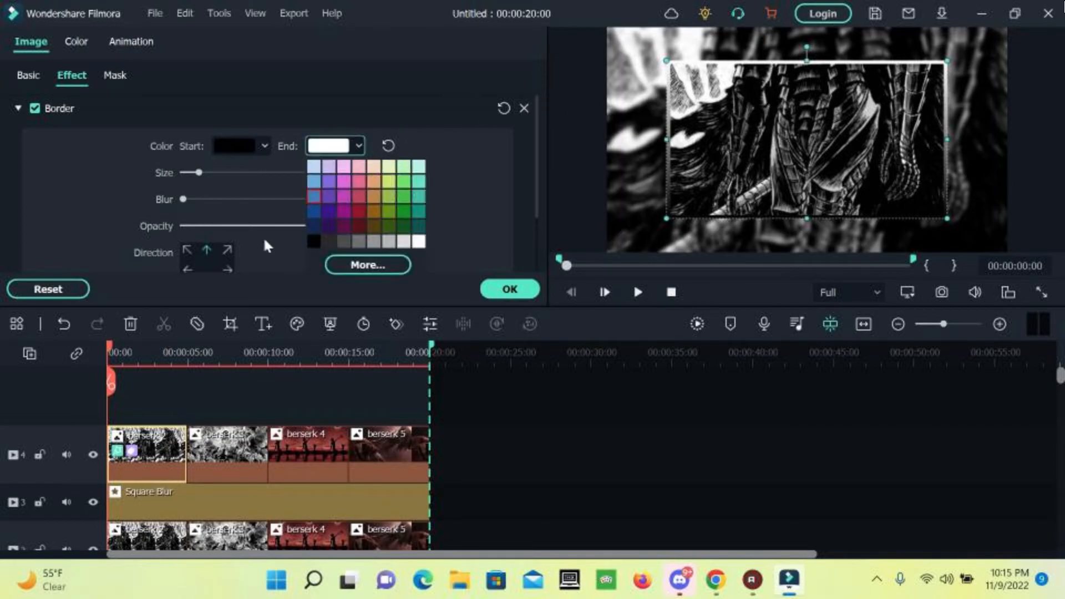
{"action": "left_click", "coordinate": [313, 242]}
Set the border size to 5.
{"action": "scroll", "coordinate": [463, 221], "scroll_direction": "down", "scroll_amount": 2}
{"action": "scroll", "coordinate": [430, 227], "scroll_direction": "up", "scroll_amount": 2}
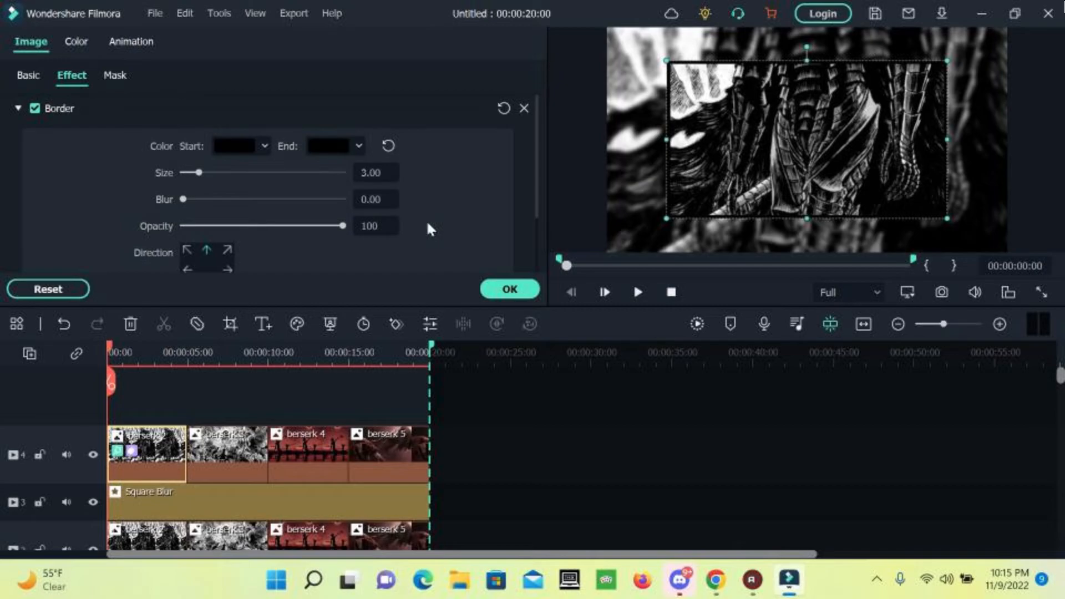
{"action": "left_click", "coordinate": [388, 173]}
{"action": "type", "text": "5"}
{"action": "key", "text": "Return"}
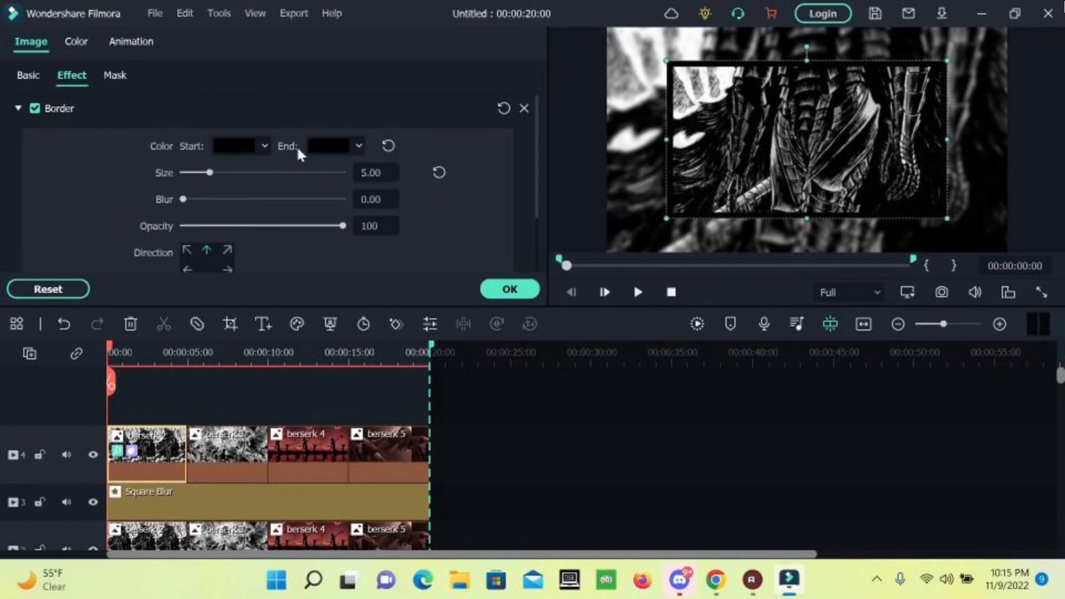
Change the border start and end colours to purple and apply the settings.
{"action": "left_click", "coordinate": [261, 145]}
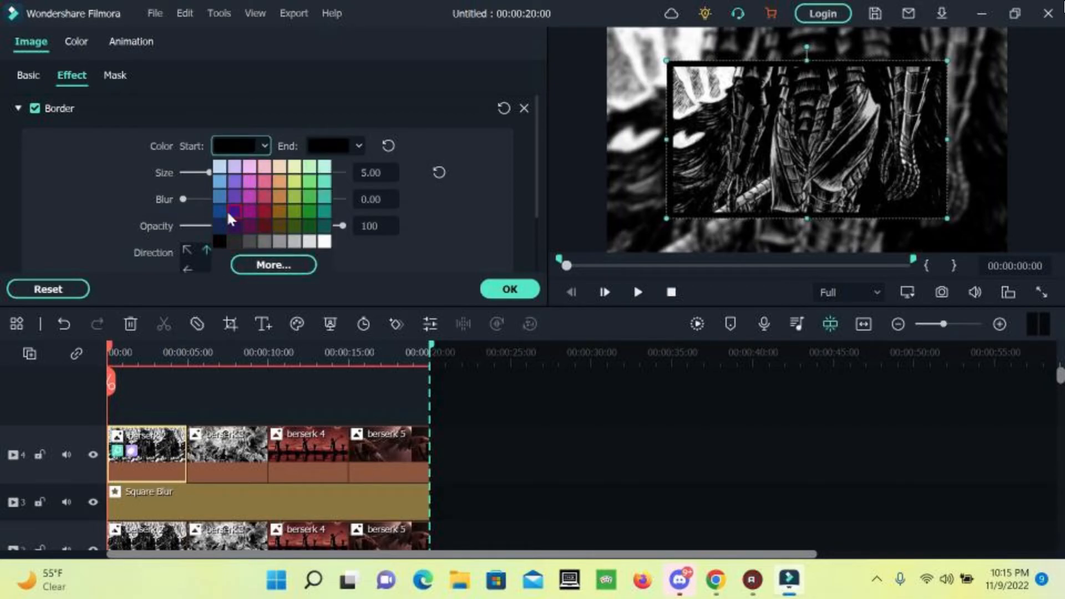
{"action": "left_click", "coordinate": [233, 212]}
{"action": "left_click", "coordinate": [357, 145]}
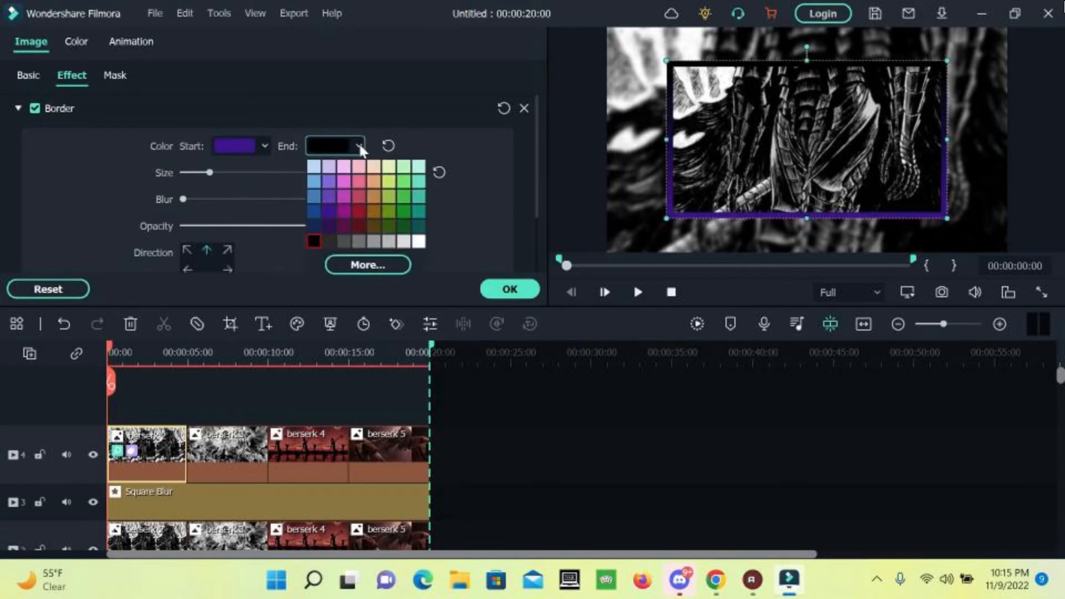
{"action": "left_click", "coordinate": [331, 211]}
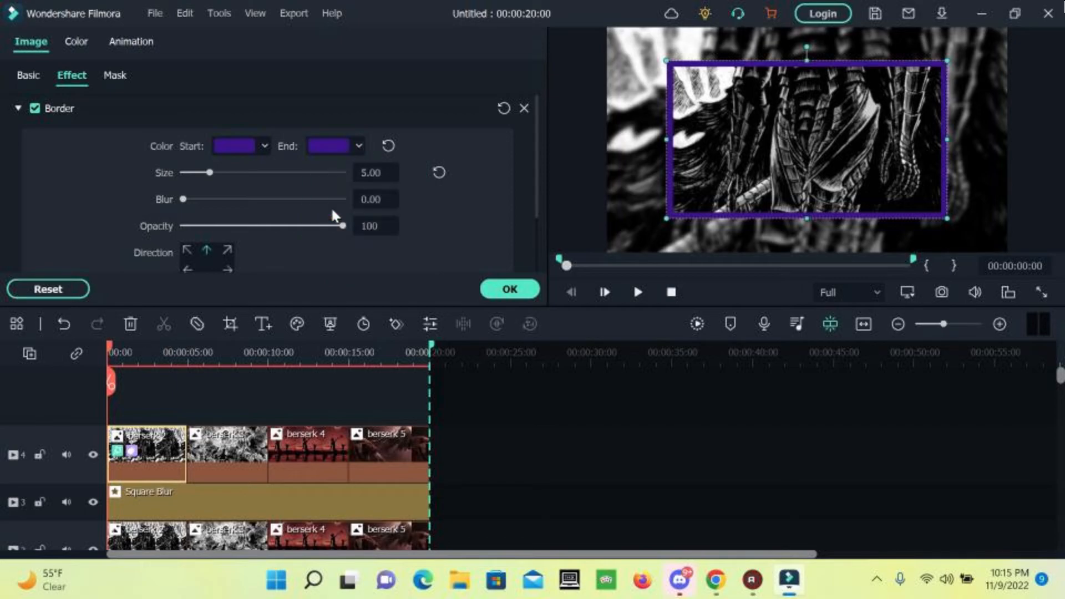
{"action": "left_click", "coordinate": [494, 289]}
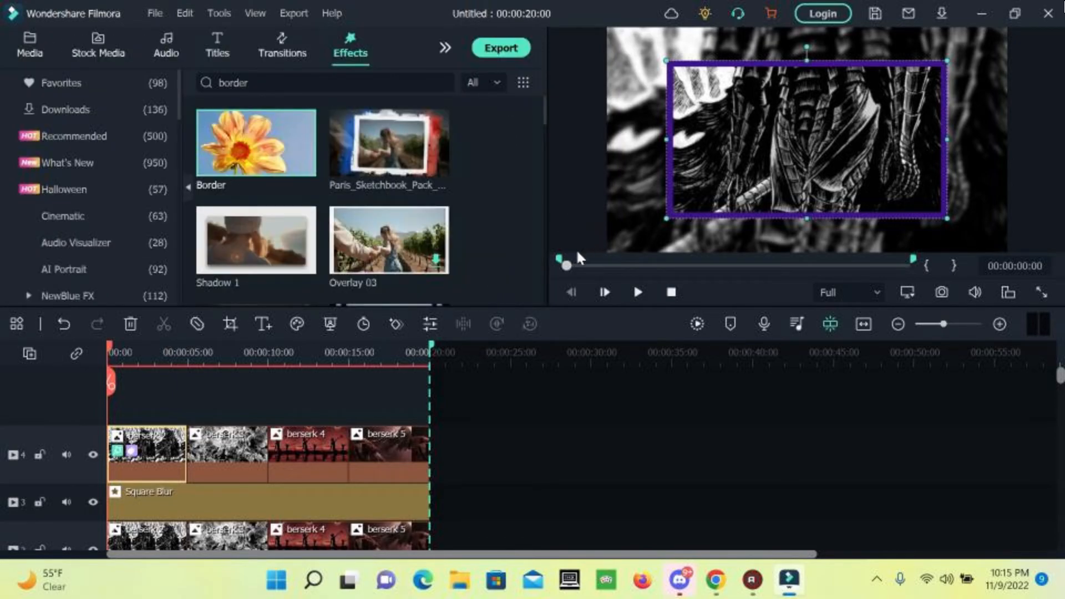
Reopen the berserk 2 clip's Border settings, enter size 2, and apply the change.
{"action": "double_click", "coordinate": [172, 450]}
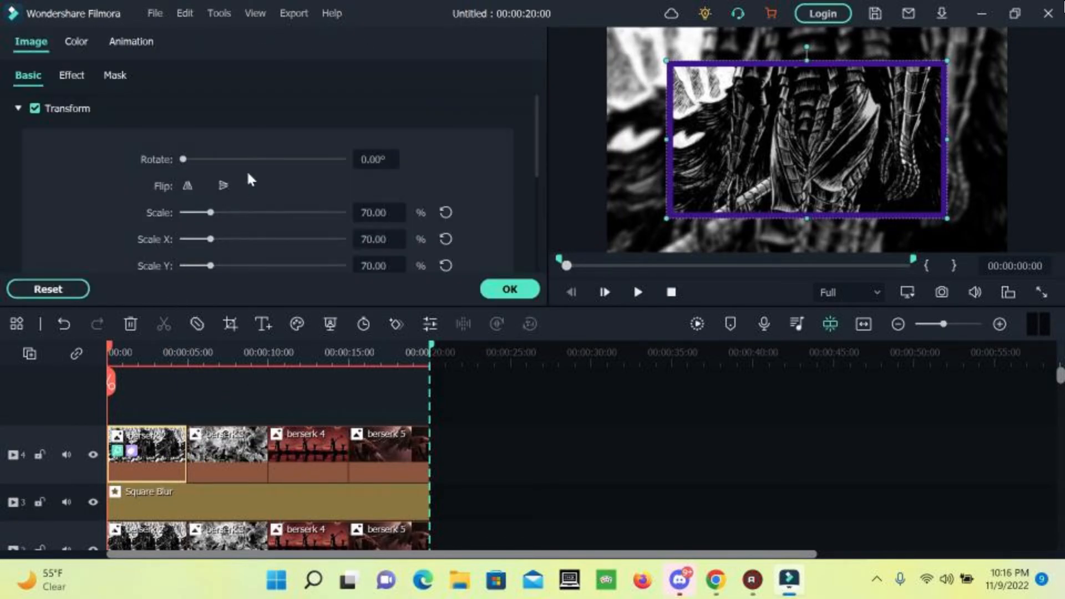
{"action": "scroll", "coordinate": [378, 225], "scroll_direction": "down", "scroll_amount": 3}
{"action": "scroll", "coordinate": [366, 229], "scroll_direction": "up", "scroll_amount": 3}
{"action": "left_click", "coordinate": [70, 77]}
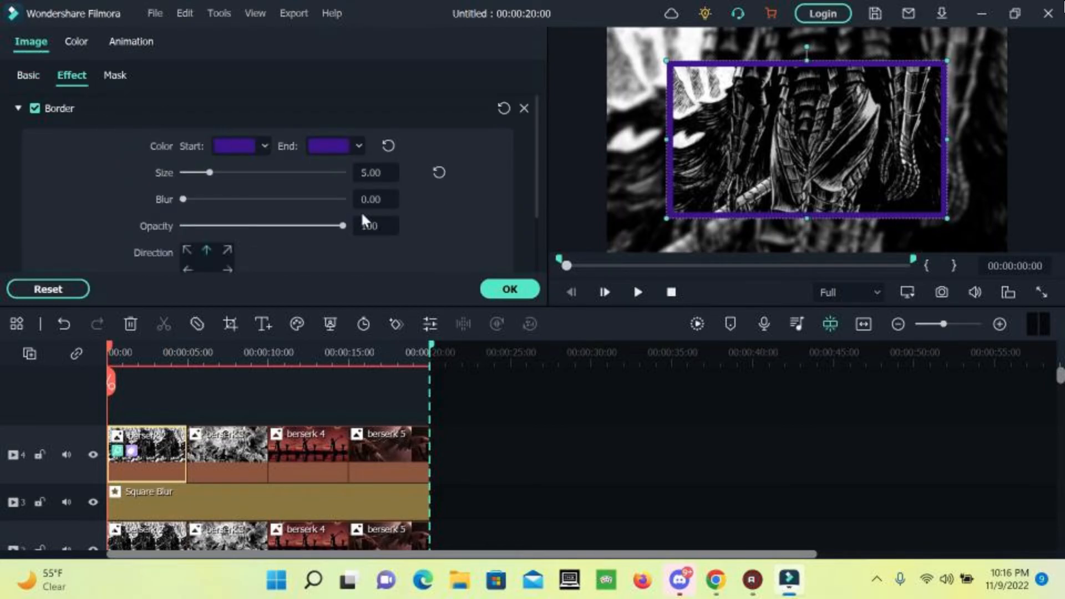
{"action": "left_click", "coordinate": [383, 178]}
{"action": "type", "text": "2"}
{"action": "key", "text": "Return"}
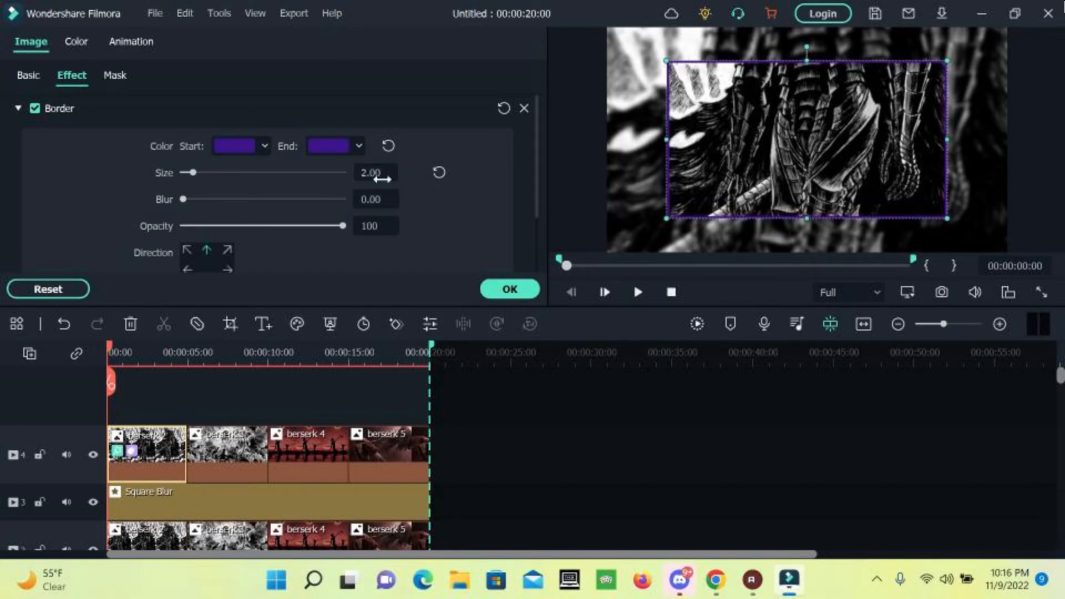
{"action": "left_click", "coordinate": [502, 289]}
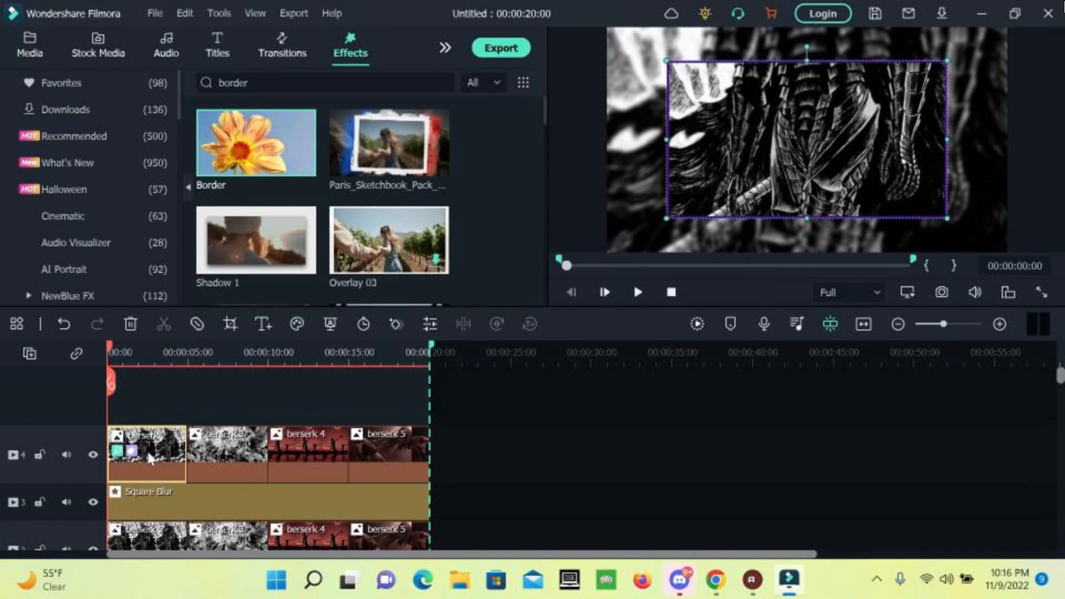
Copy the berserk 2 clip's effects and paste them onto the berserk 3, 4 and 5 clips.
{"action": "right_click", "coordinate": [164, 454]}
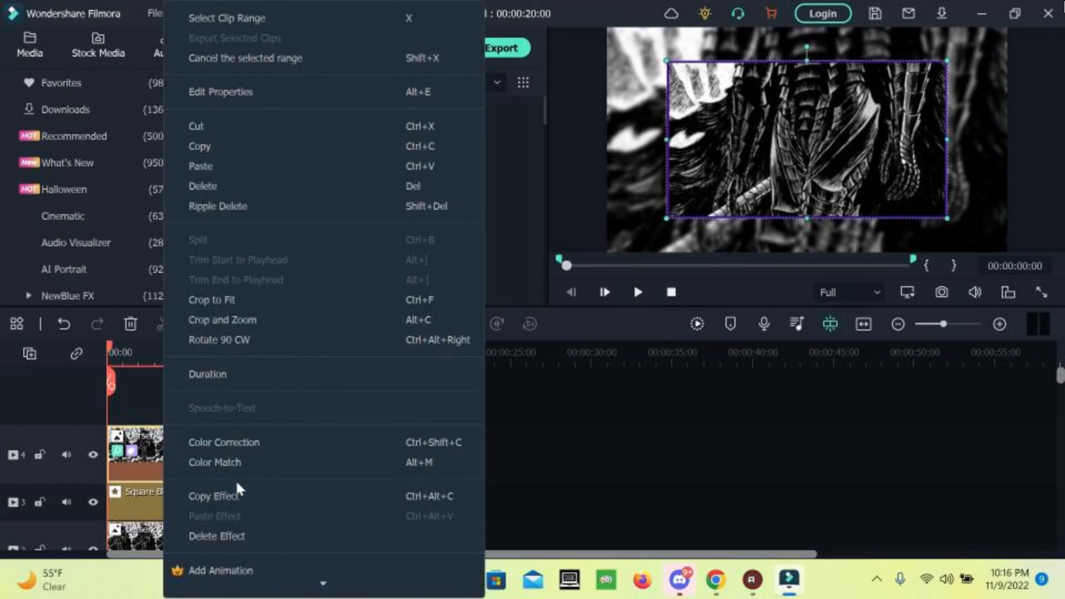
{"action": "left_click", "coordinate": [224, 495]}
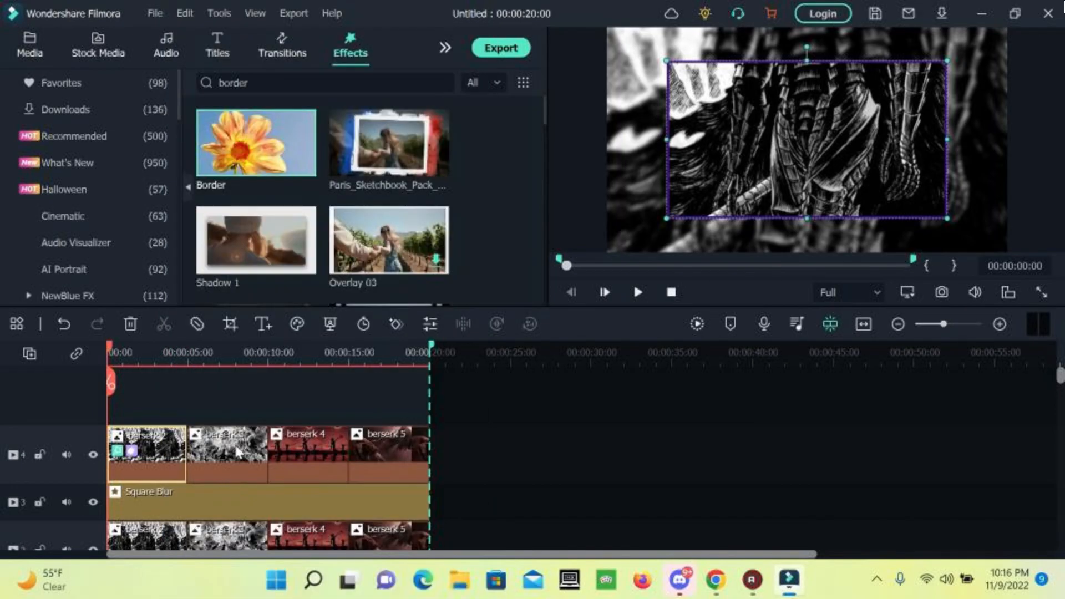
{"action": "left_click_drag", "start_coordinate": [212, 399], "coordinate": [410, 466]}
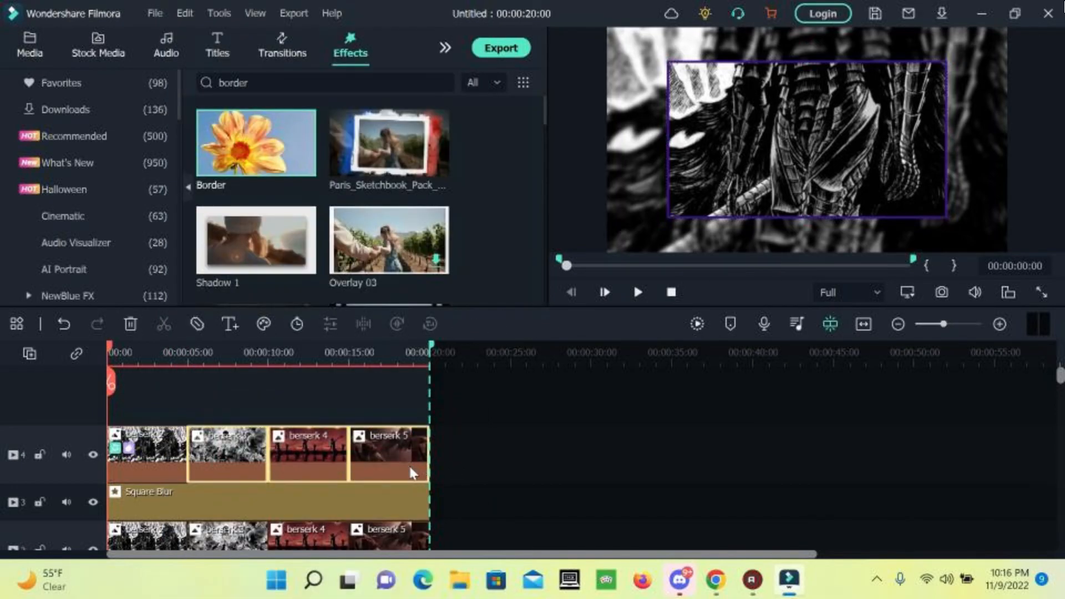
{"action": "right_click", "coordinate": [245, 456]}
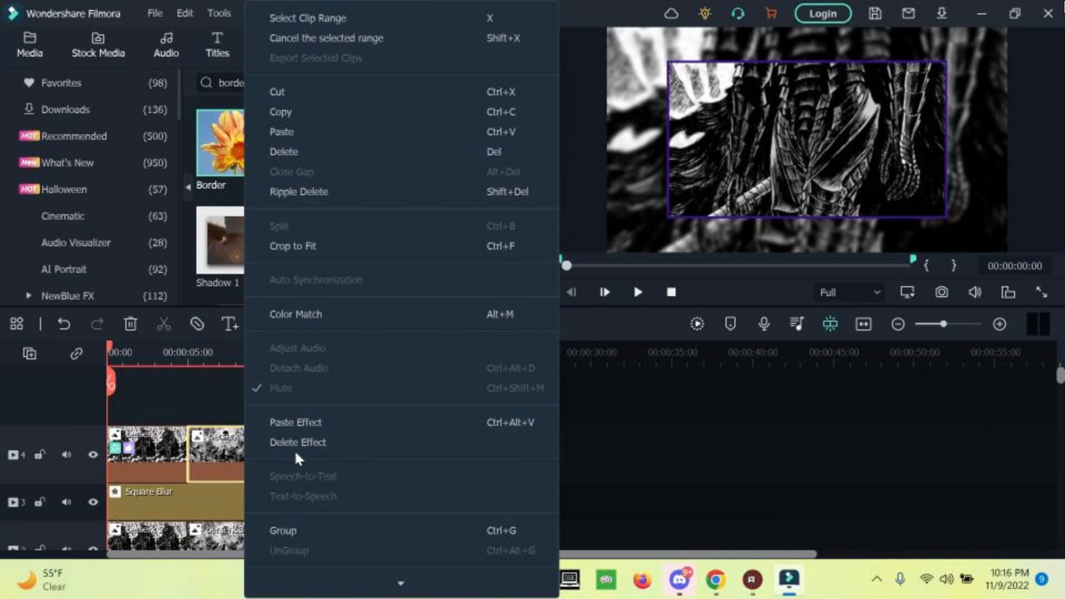
{"action": "left_click", "coordinate": [308, 426]}
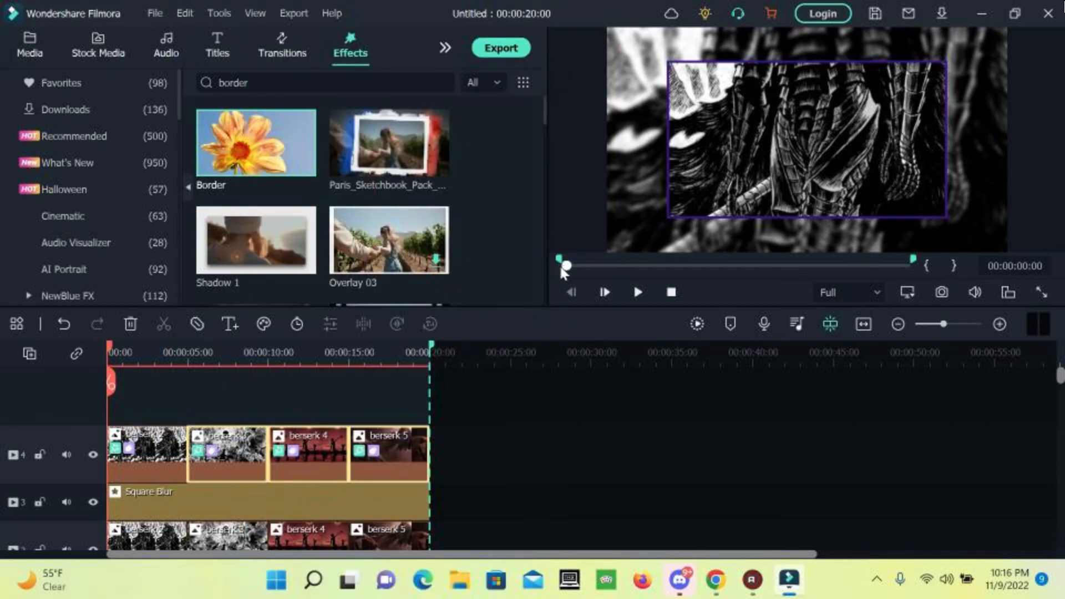
{"action": "key", "text": "space"}
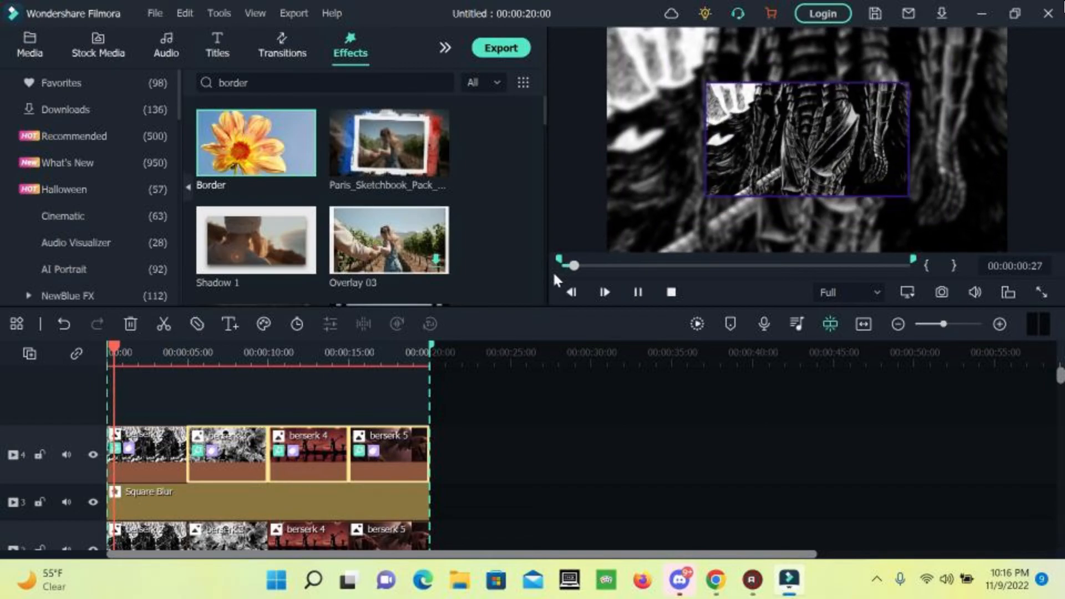